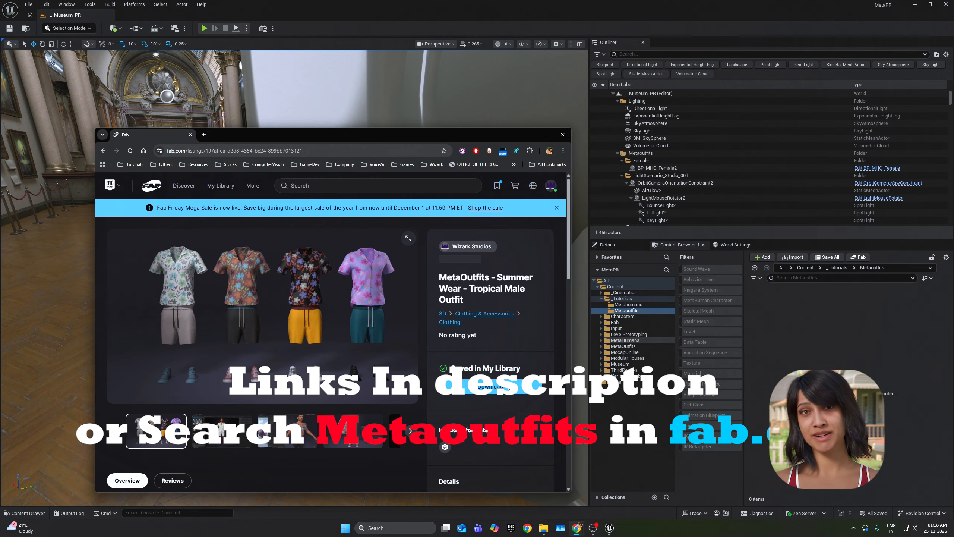
- Review the Fab outfit listing and import the male and female SummerOutfit TropicalStyle .mhpkg files into the _Tutorials/Metaoutfits content folder
scroll(375, 353, "down", 2)
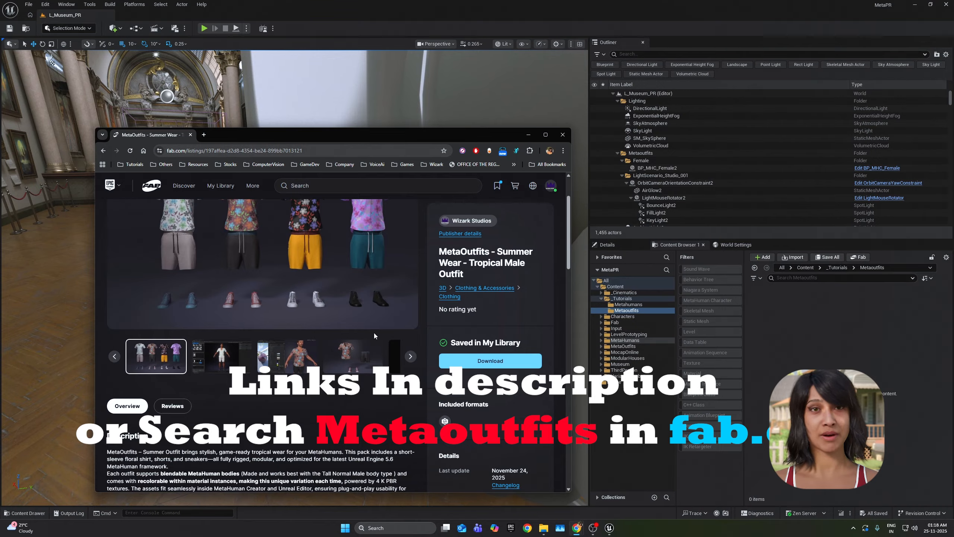
scroll(375, 332, "down", 5)
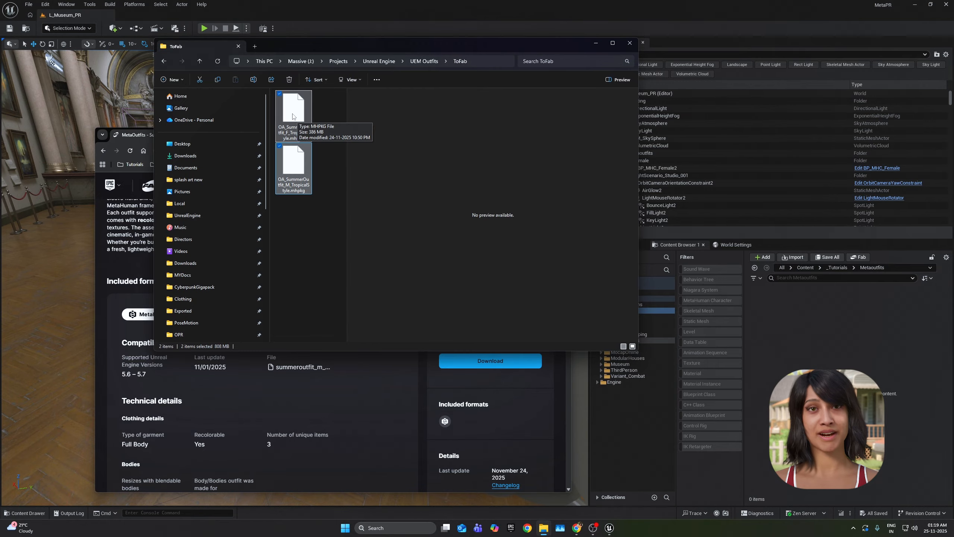
left_click_drag(810, 332, 863, 269)
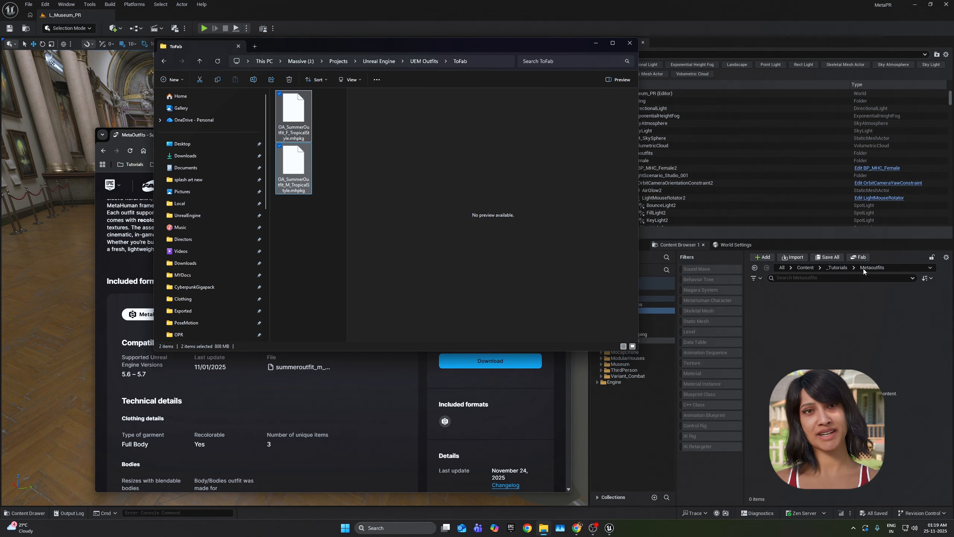
left_click(590, 42)
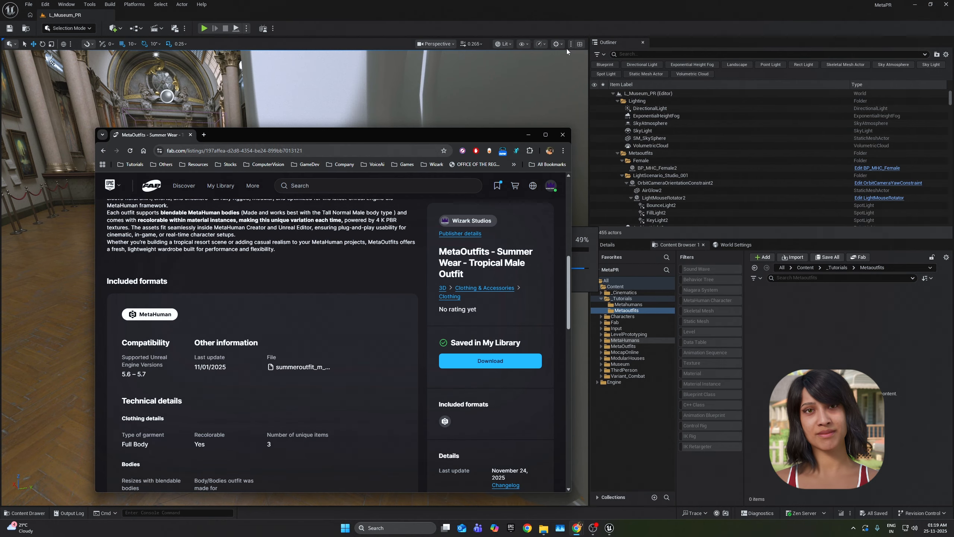
left_click(528, 134)
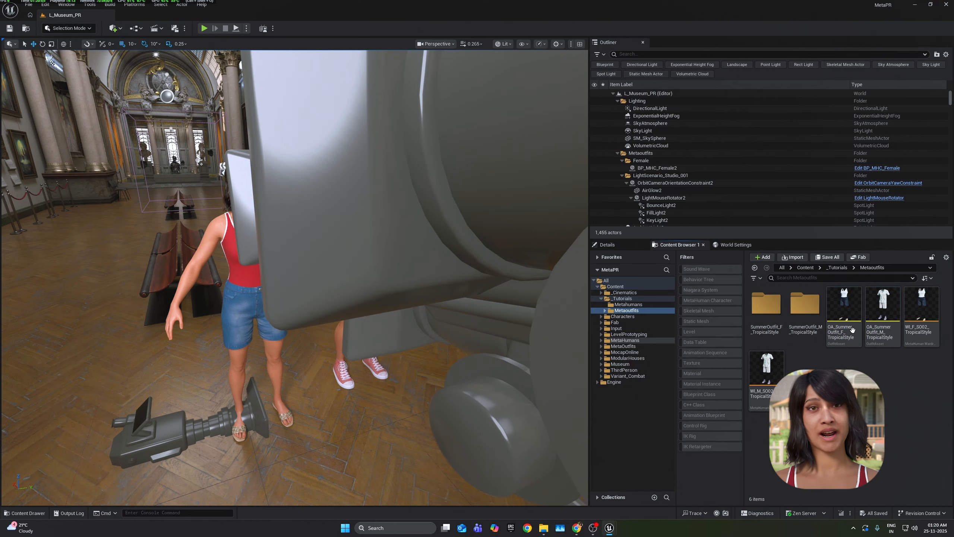
left_click(921, 309)
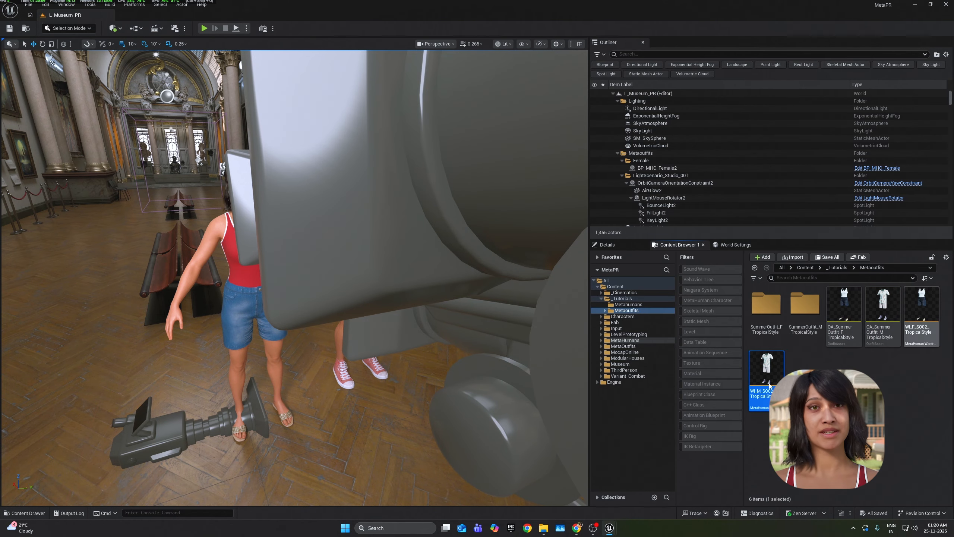
left_click(757, 409)
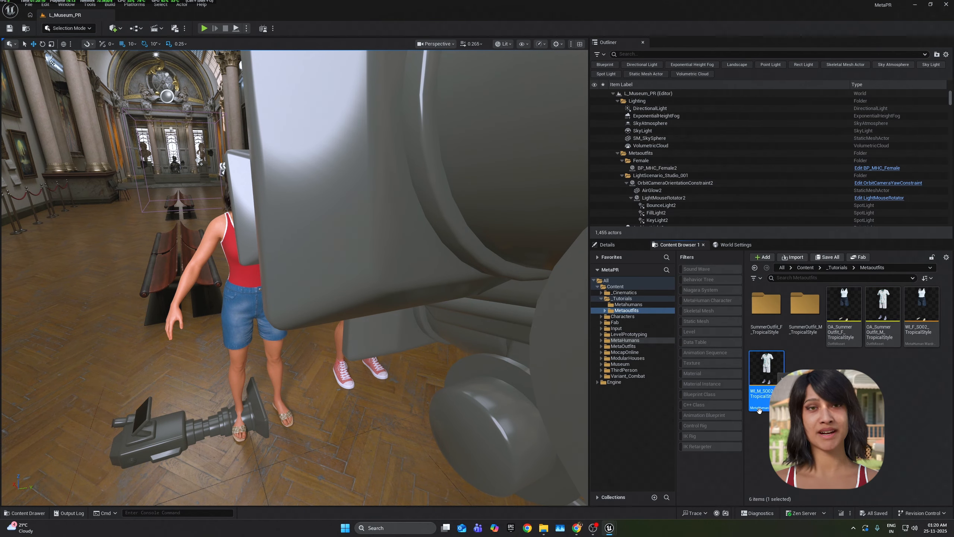
- Create a MetaHuman Character asset named Jake in the _Tutorials/Metahumans folder
left_click(637, 304)
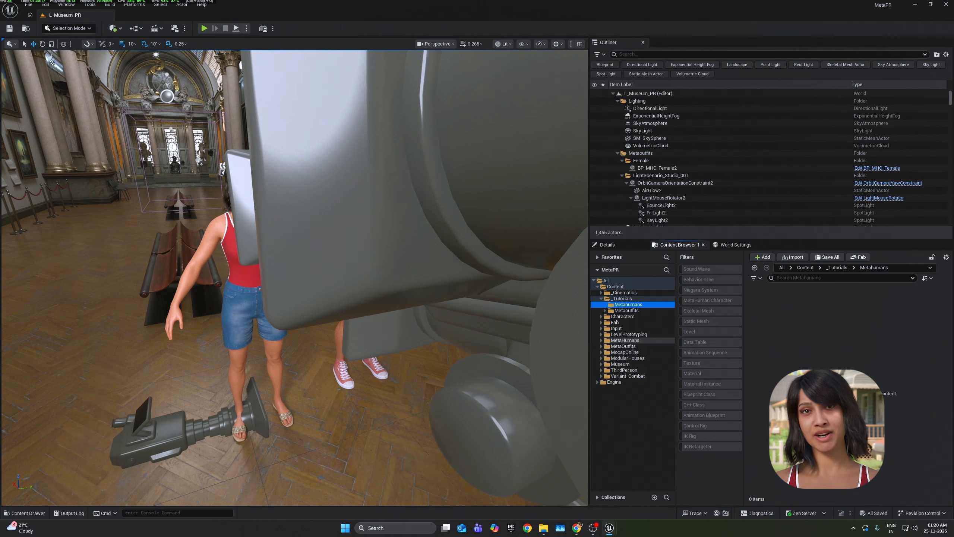
right_click(786, 368)
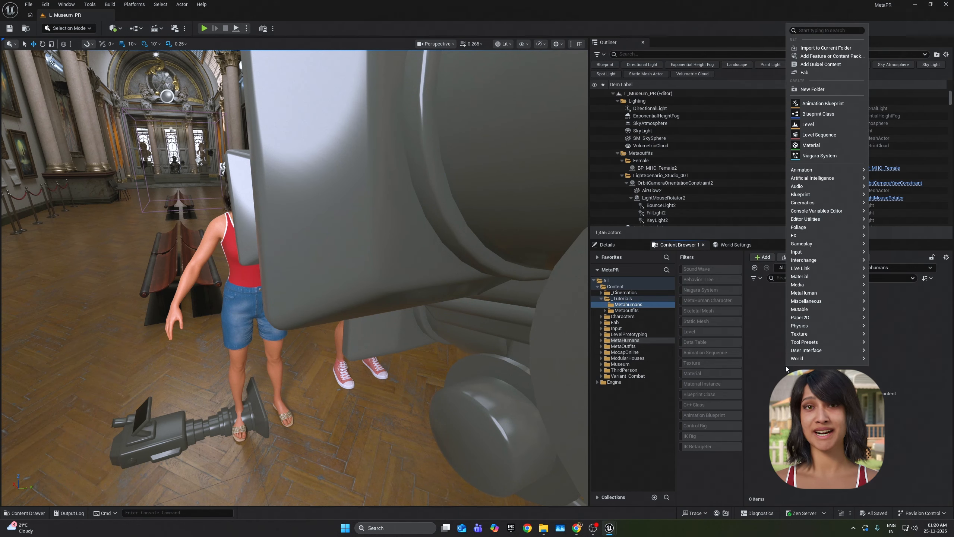
mouse_move(828, 296)
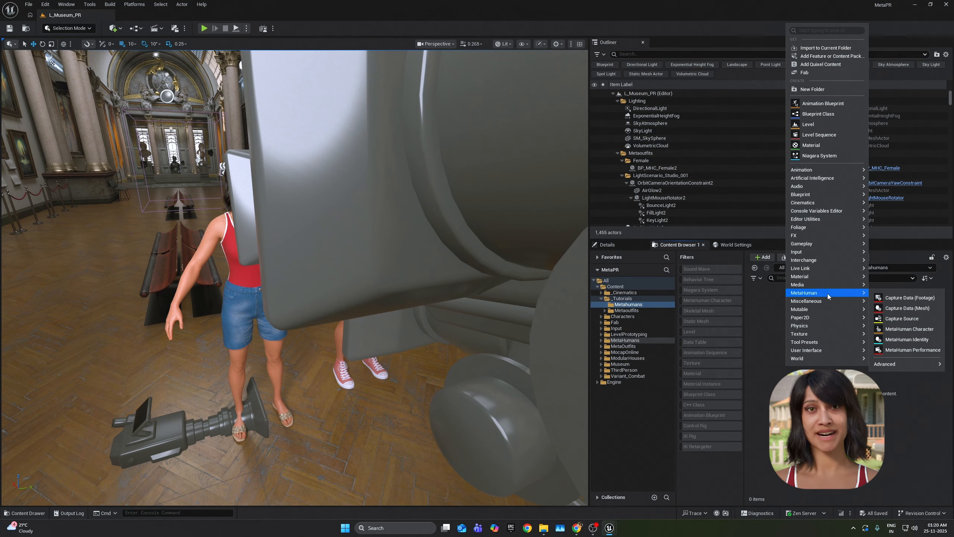
left_click(905, 329)
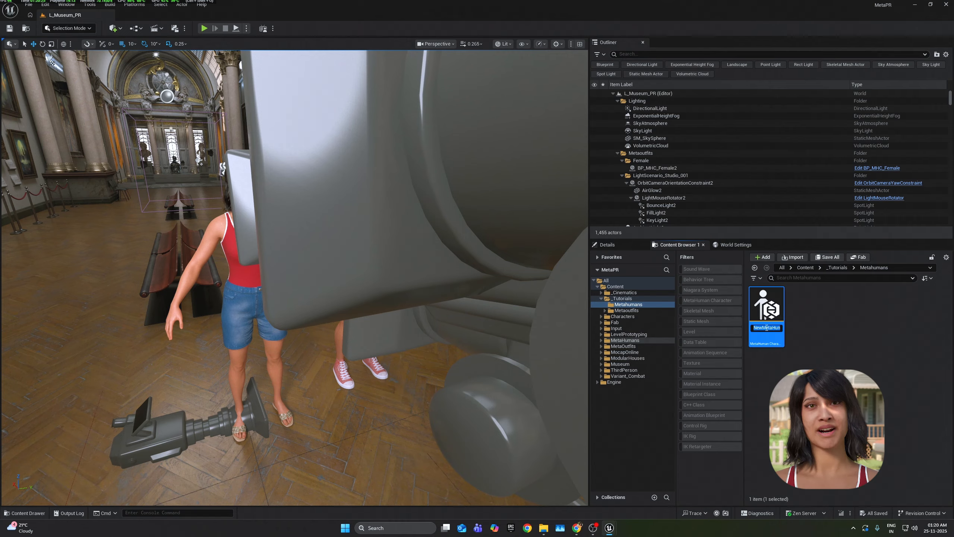
key("shift")
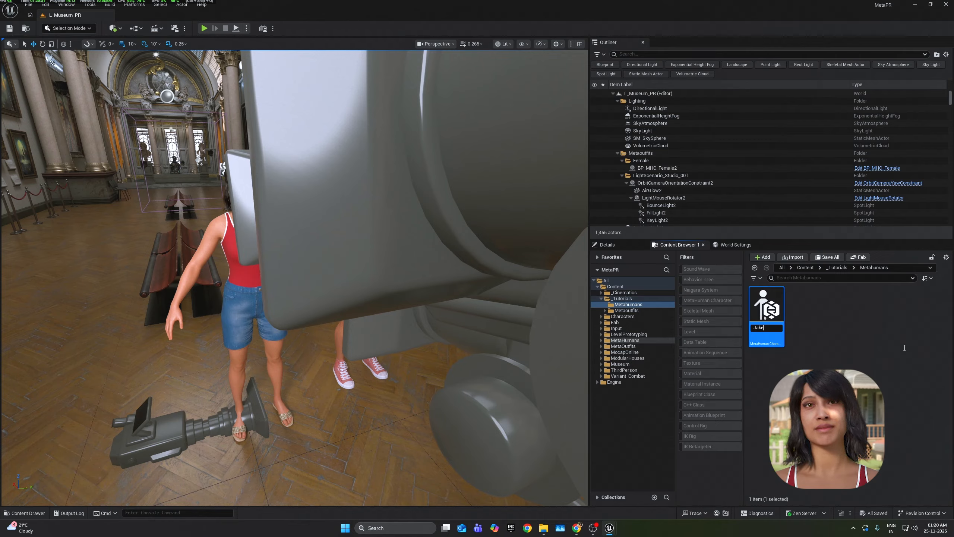
key("Return")
- Open the Jake character for editing and bring up the Outfit Clothing section of Hair & Clothing, with more room for its assets
left_click(770, 308)
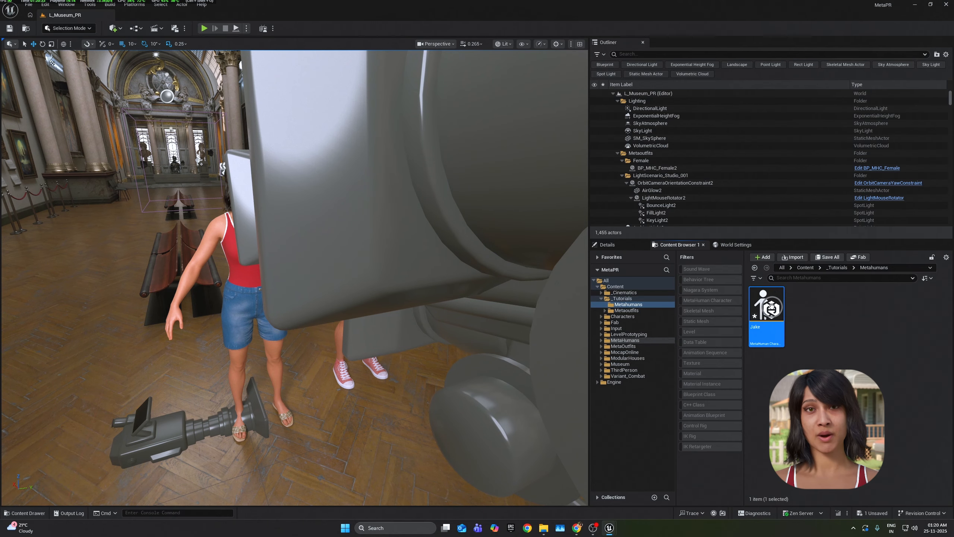
double_click(770, 308)
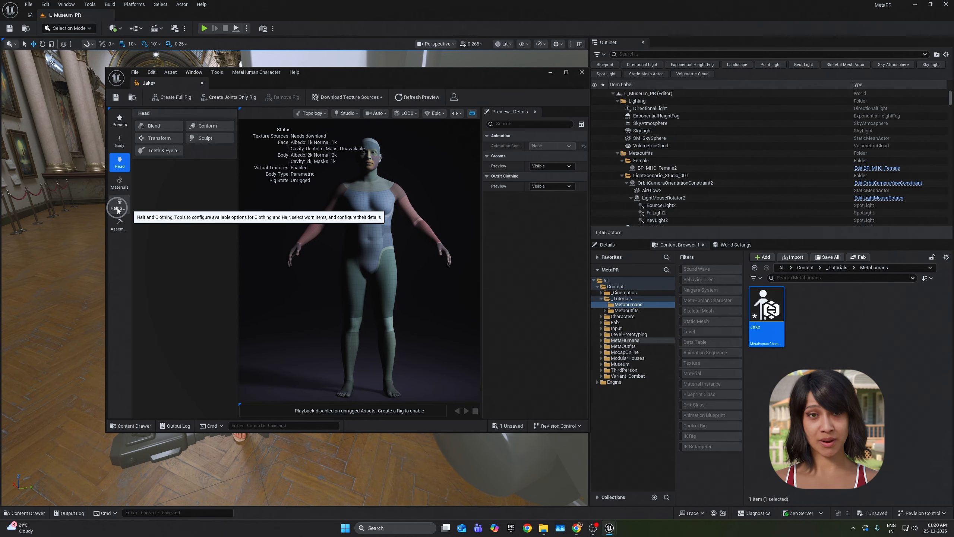
left_click(118, 209)
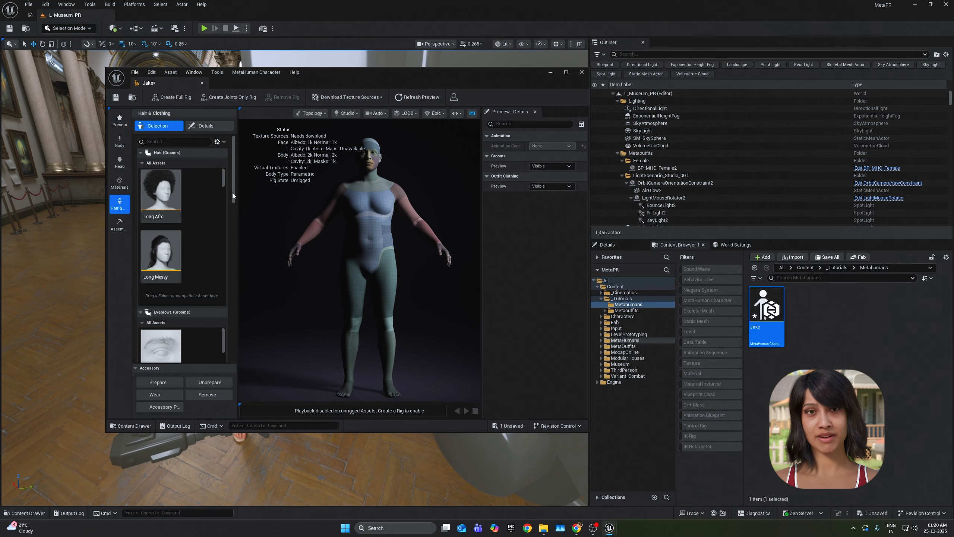
scroll(232, 192, "down", 10)
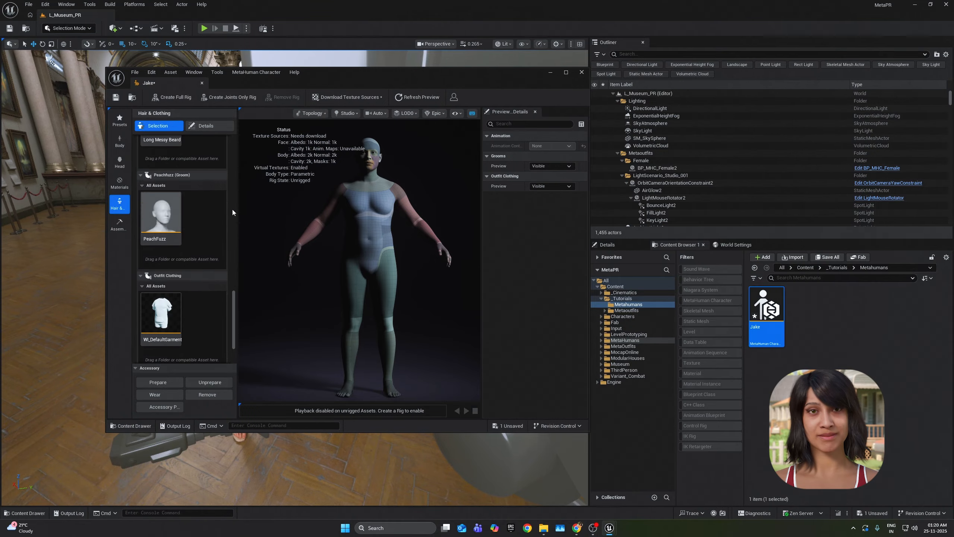
scroll(233, 212, "down", 3)
left_click_drag(236, 251, 313, 255)
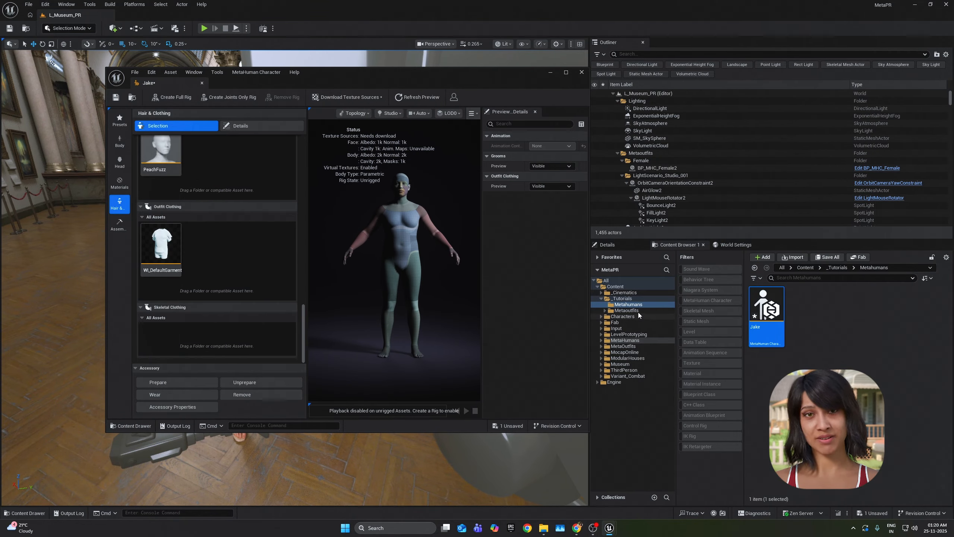
- Add the male TropicalStyle wardrobe item from Metaoutfits to Outfit Clothing, wear it on the character and save the asset
left_click(627, 310)
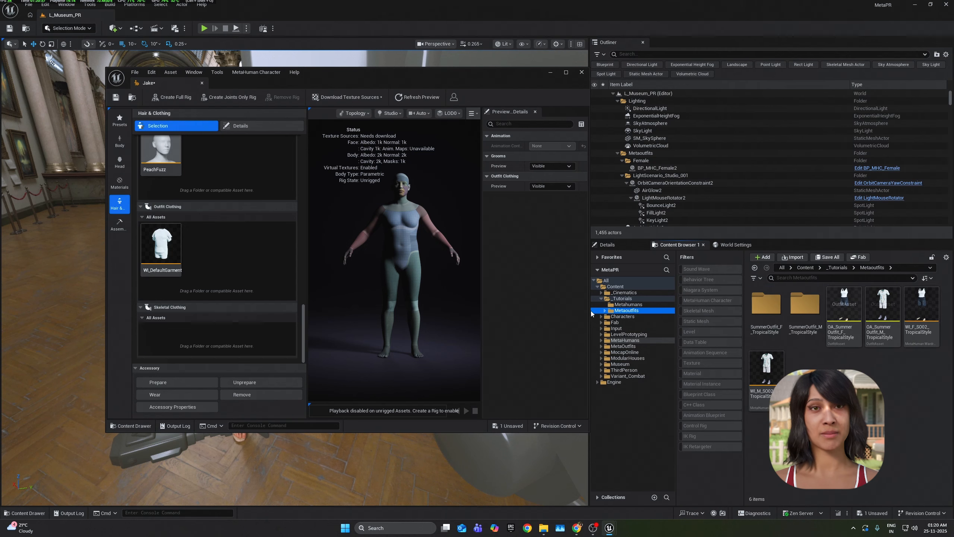
left_click(920, 306)
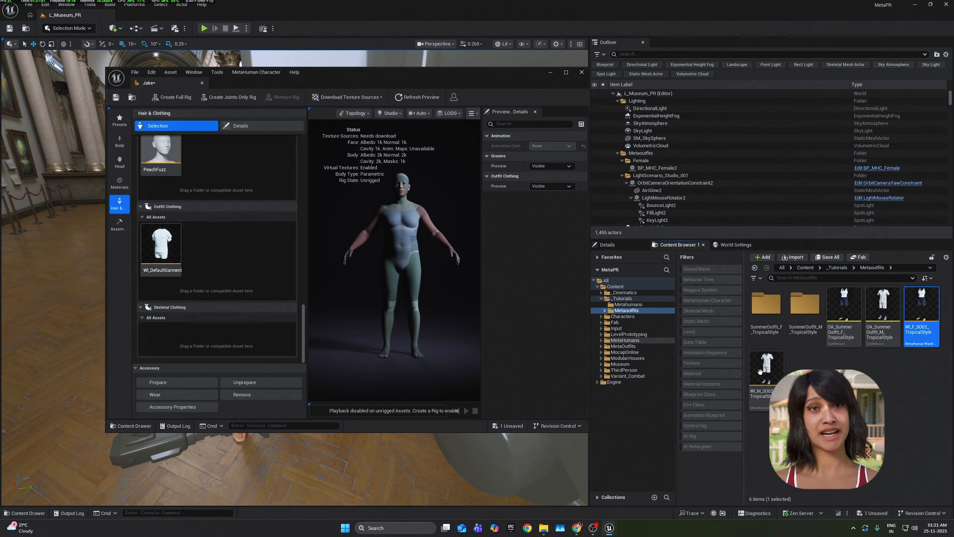
left_click_drag(759, 371, 216, 247)
left_click(211, 250)
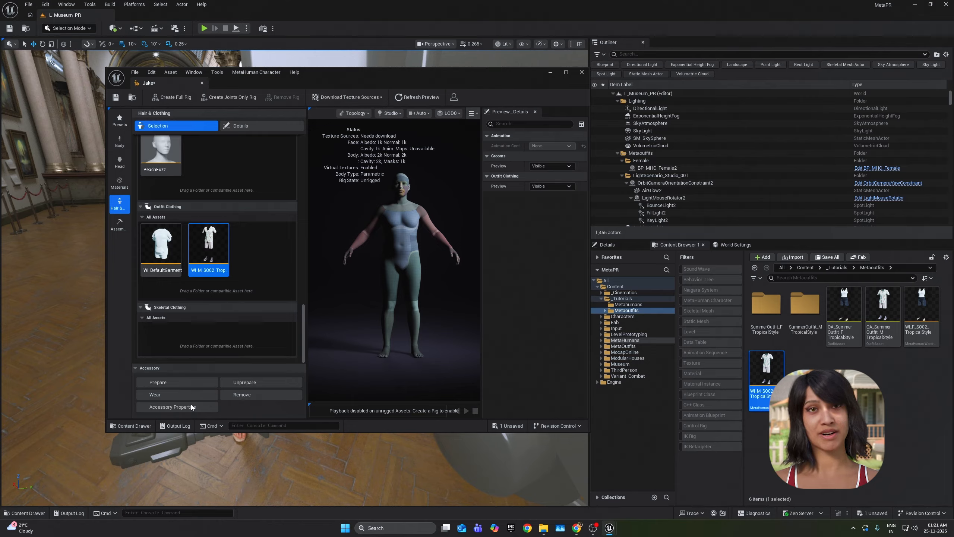
left_click(164, 395)
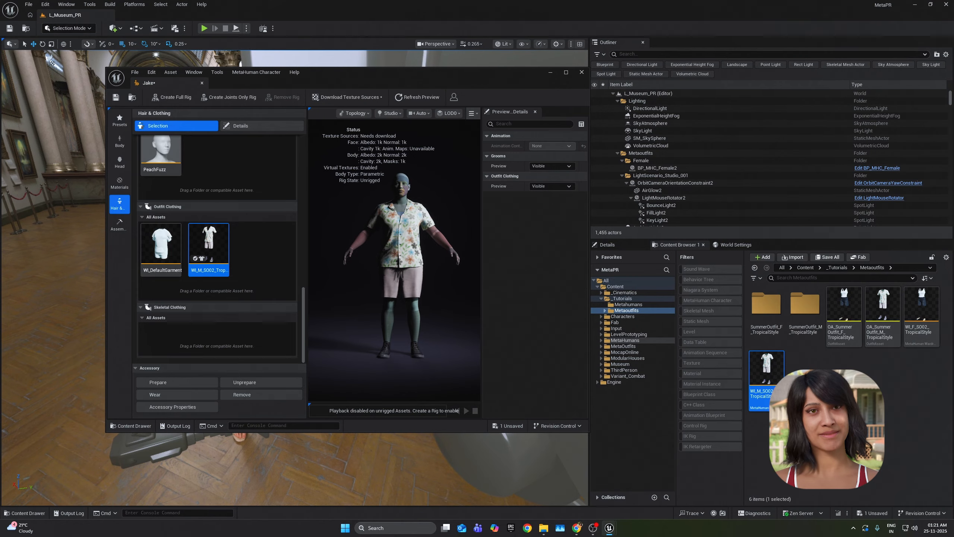
key("ctrl+s")
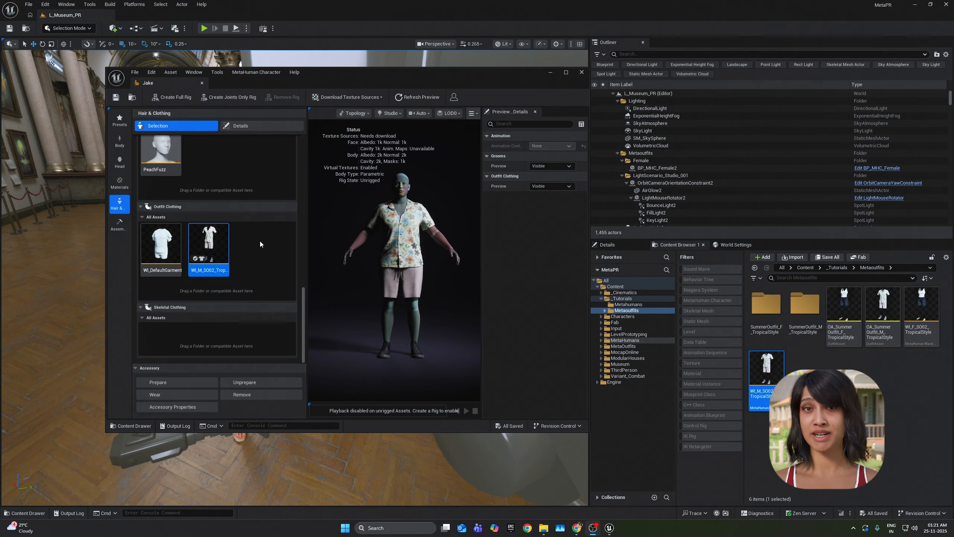
- Maximize the character editor and switch the body Model from Parametric to the Fixed (Compatibility) body types
double_click(457, 78)
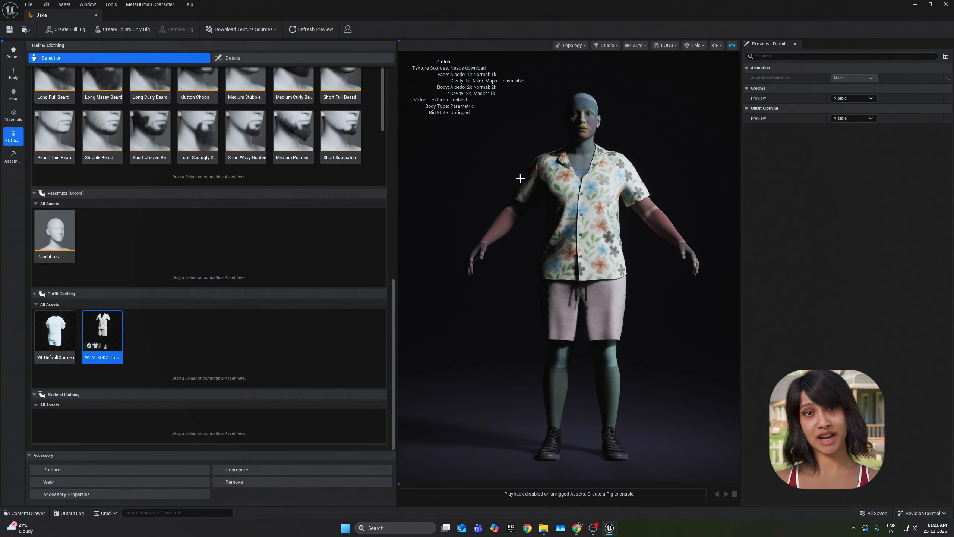
left_click_drag(519, 179, 883, 315)
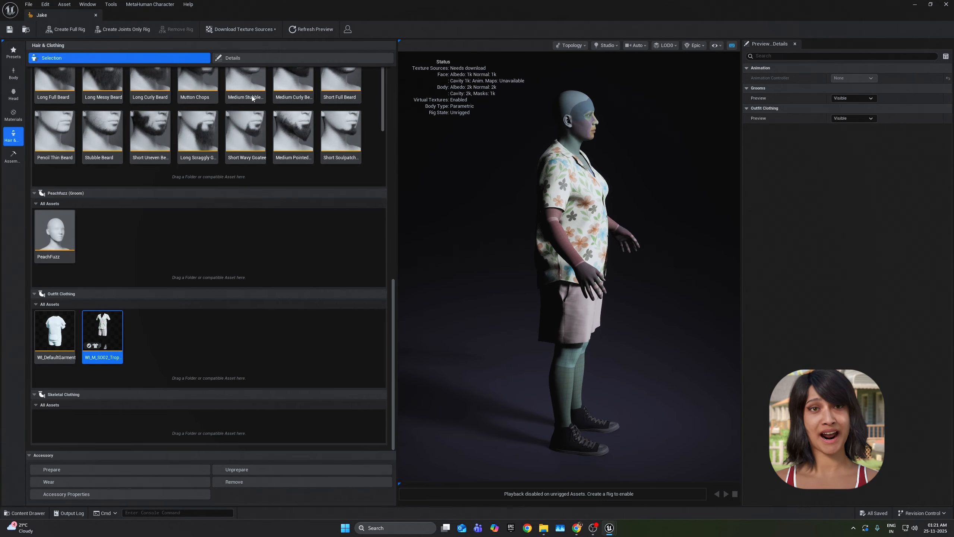
left_click(13, 74)
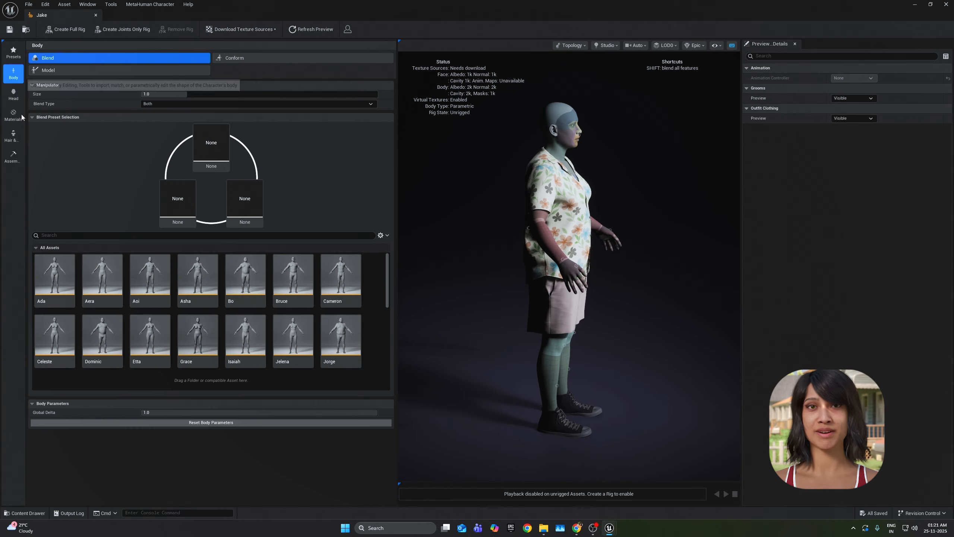
left_click(46, 70)
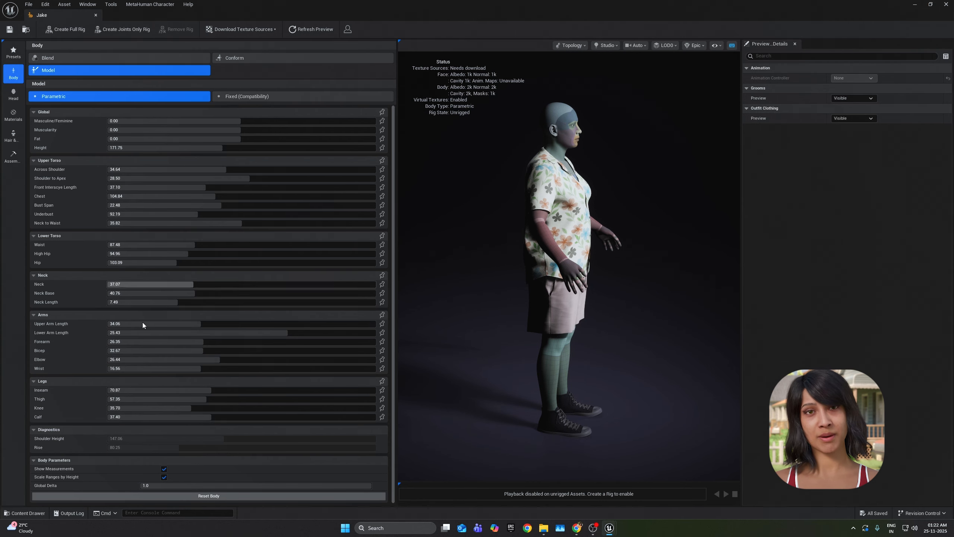
left_click_drag(579, 406, 278, 404)
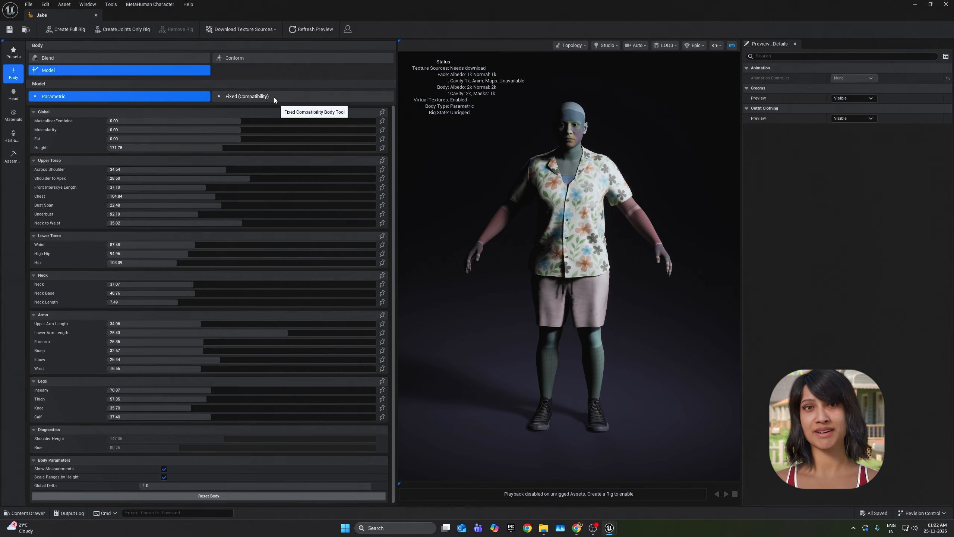
left_click(254, 97)
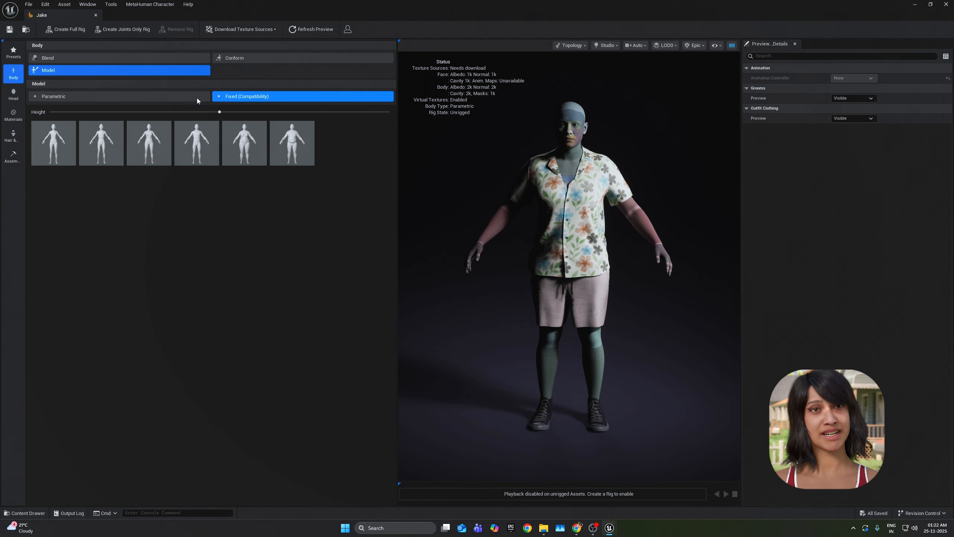
- Check the Show Compatibility Mode Bodies option in the MetaHuman Character plugin's project settings, and close the settings
left_click(50, 3)
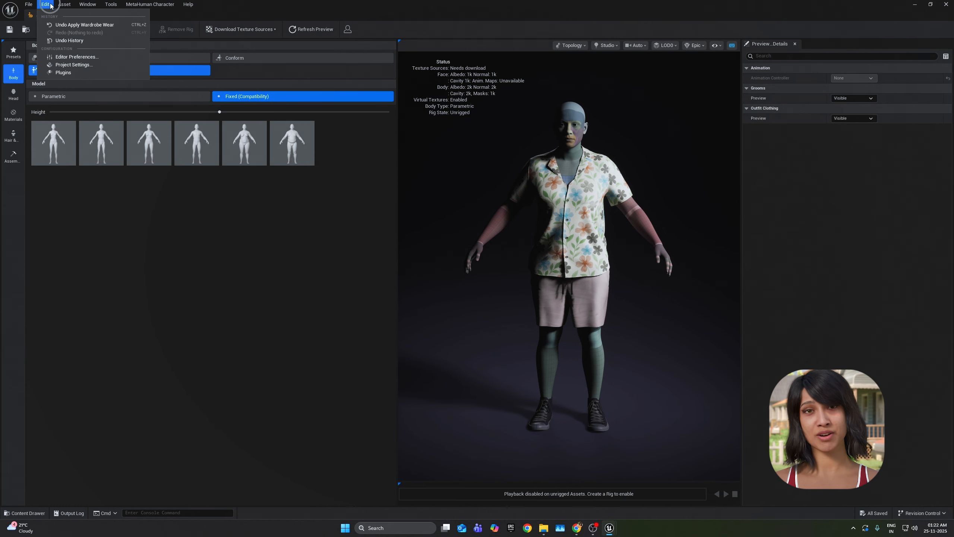
left_click(86, 66)
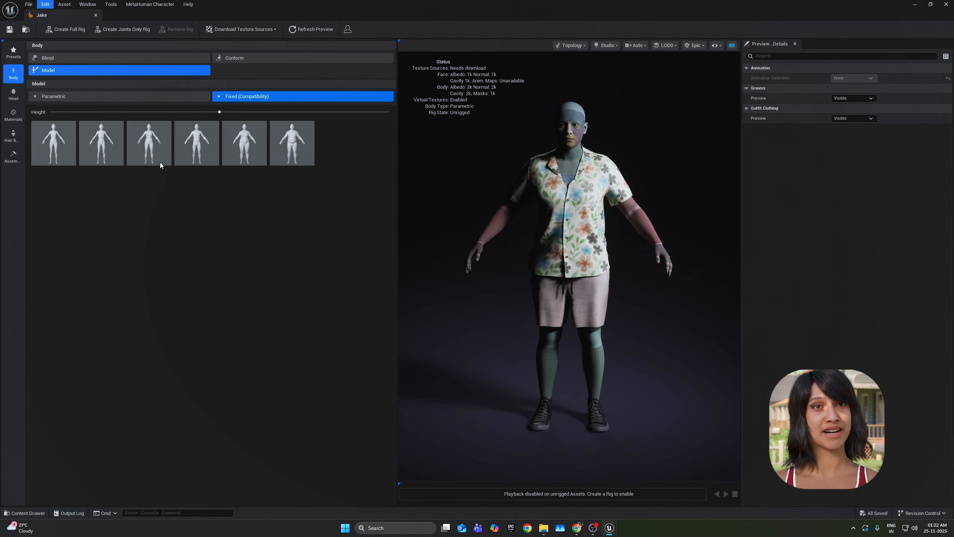
scroll(298, 330, "down", 15)
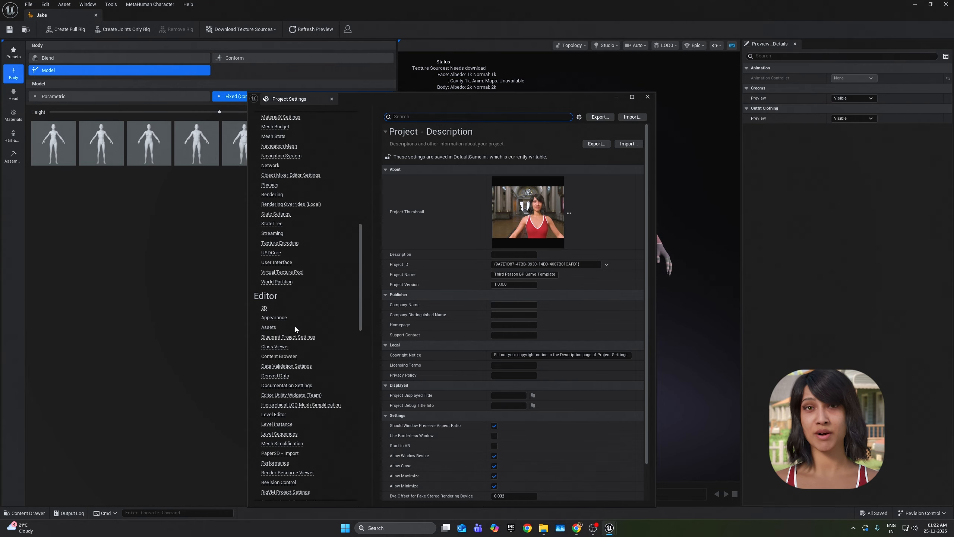
scroll(293, 373, "down", 7)
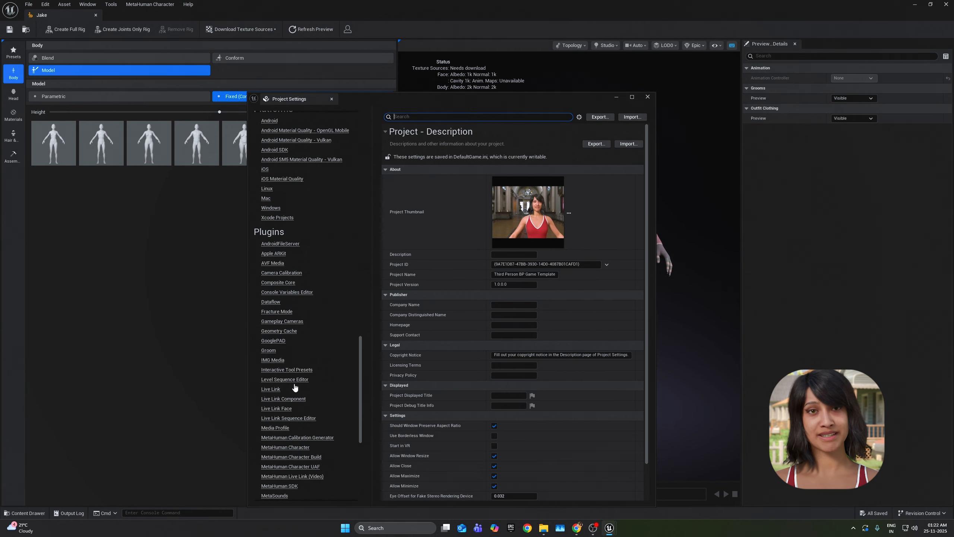
scroll(299, 423, "down", 3)
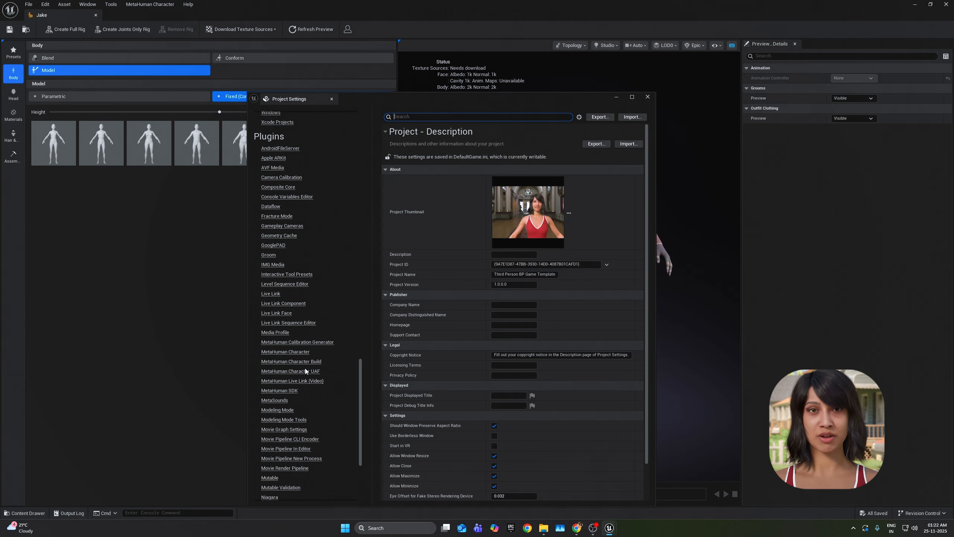
left_click(297, 352)
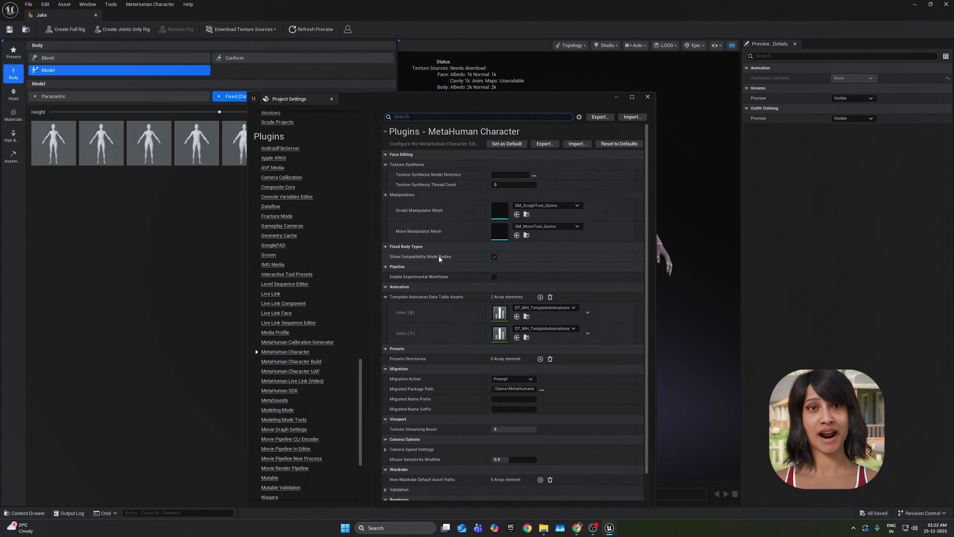
left_click(332, 99)
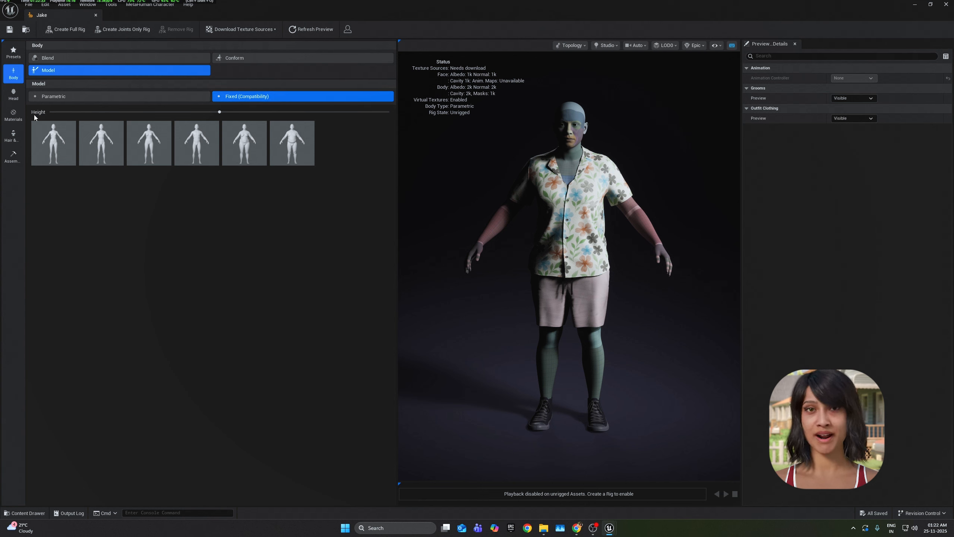
- Set the fixed body's Height to its maximum with the fourth body type, and bring up the body Conform options
left_click_drag(219, 112, 483, 109)
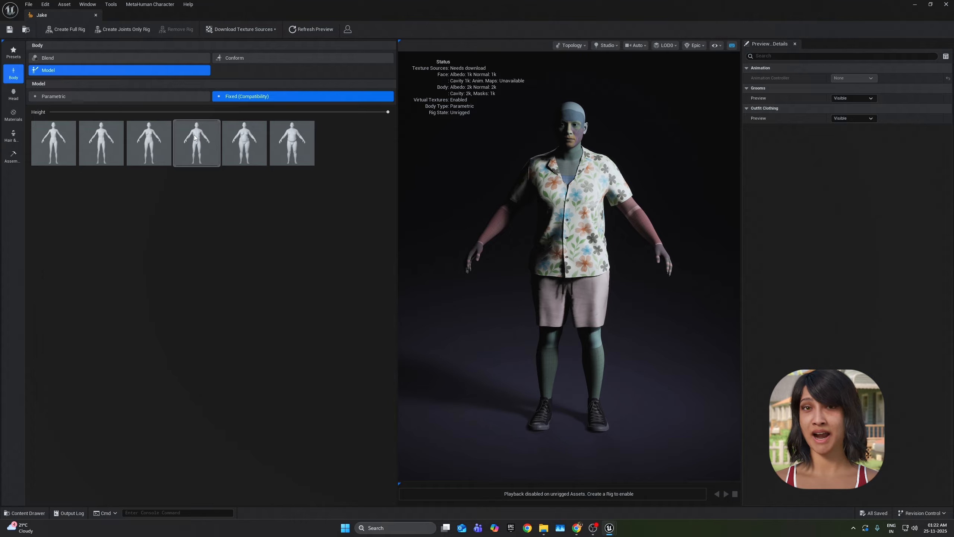
left_click(193, 146)
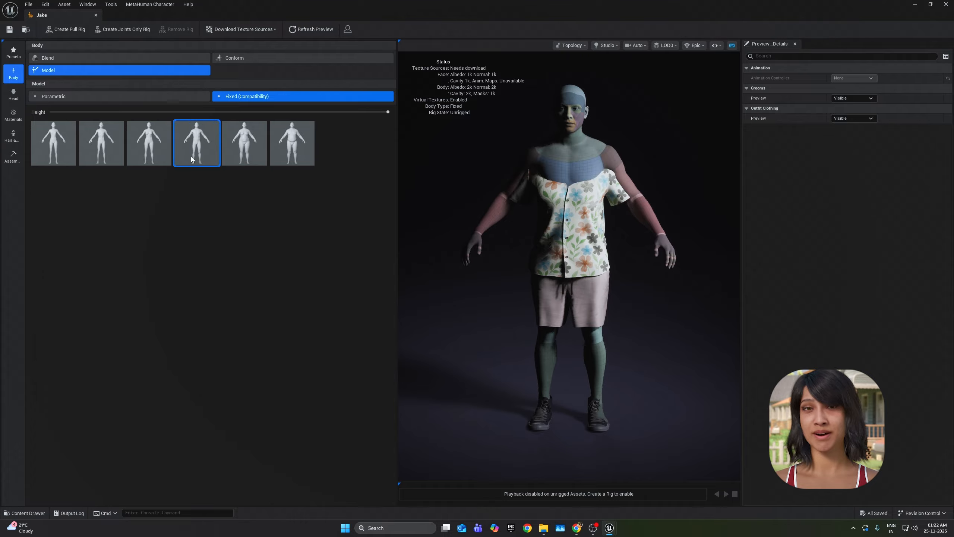
left_click(232, 58)
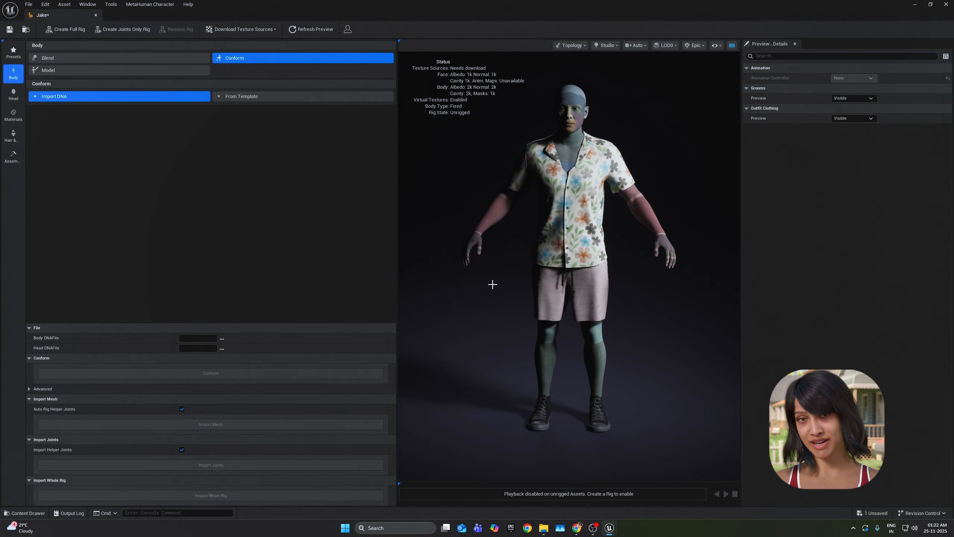
left_click_drag(492, 284, 507, 309)
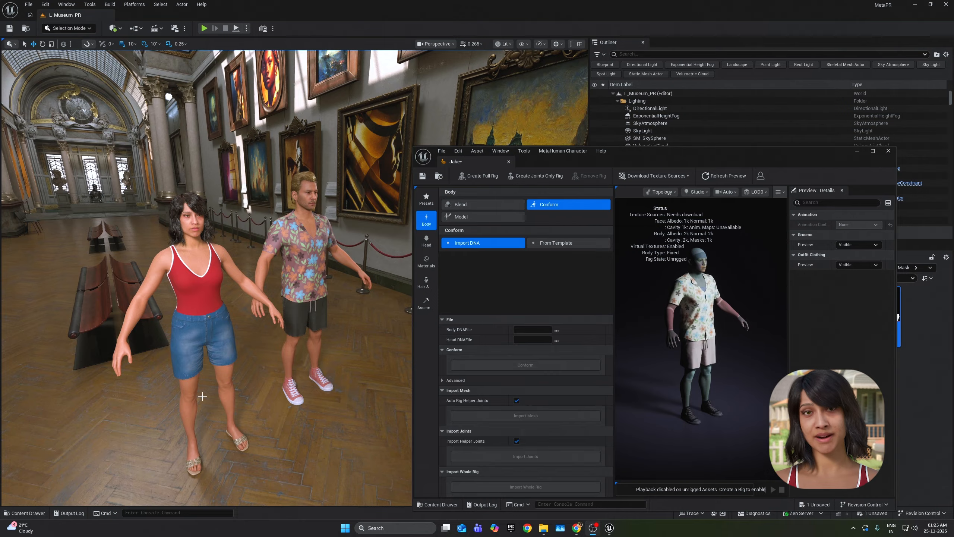
- Review the Head, Materials, Hair & Clothing and Assembly sections in the maximized character editor, including the available Assembly types, and close the character
left_click_drag(713, 308, 607, 299)
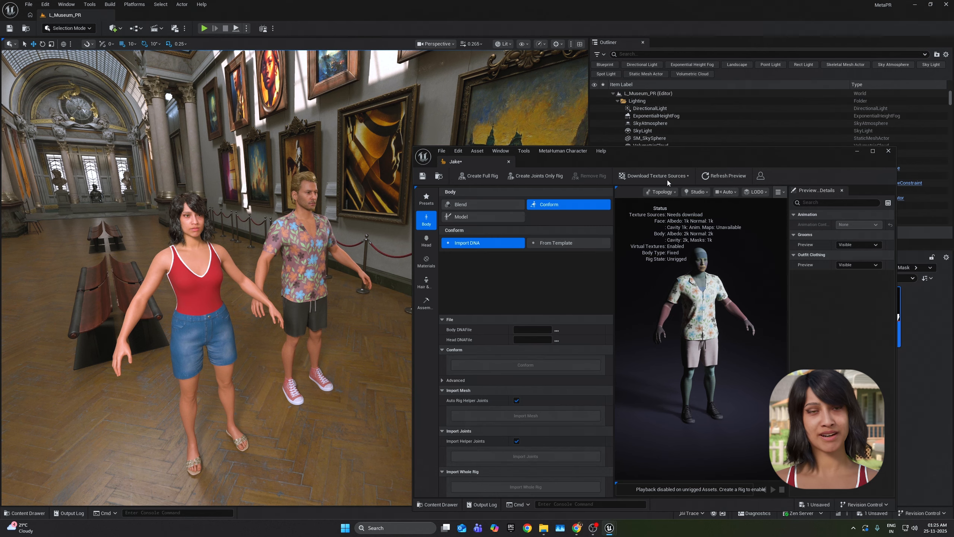
double_click(663, 156)
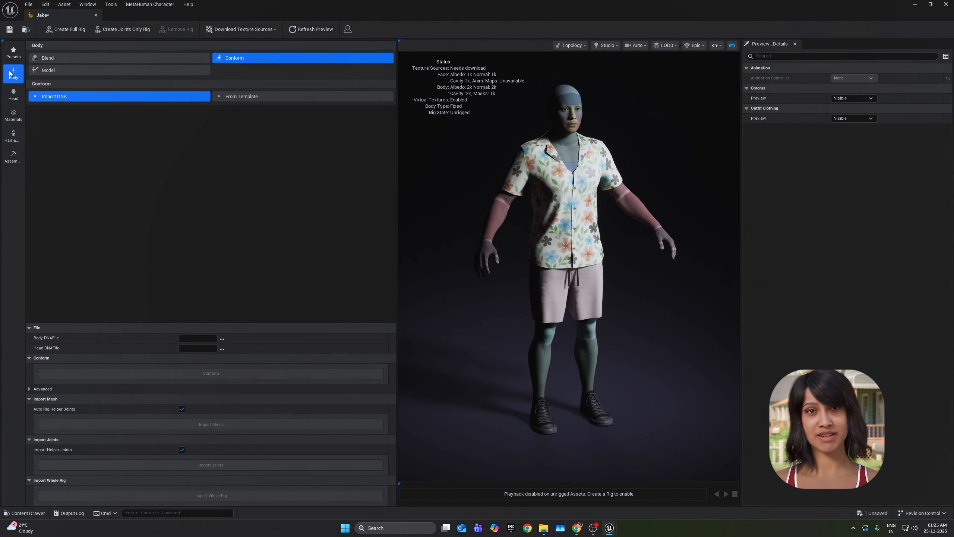
left_click(13, 94)
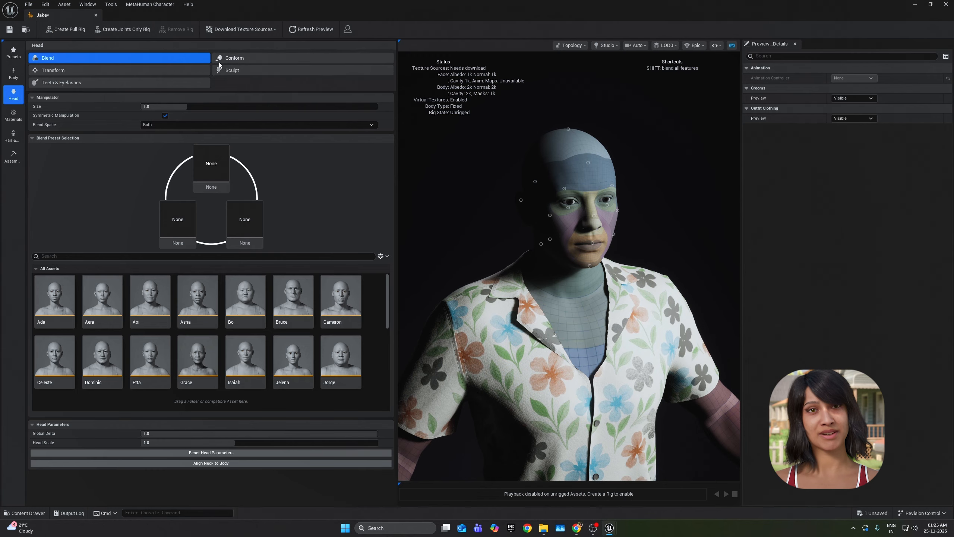
left_click(13, 113)
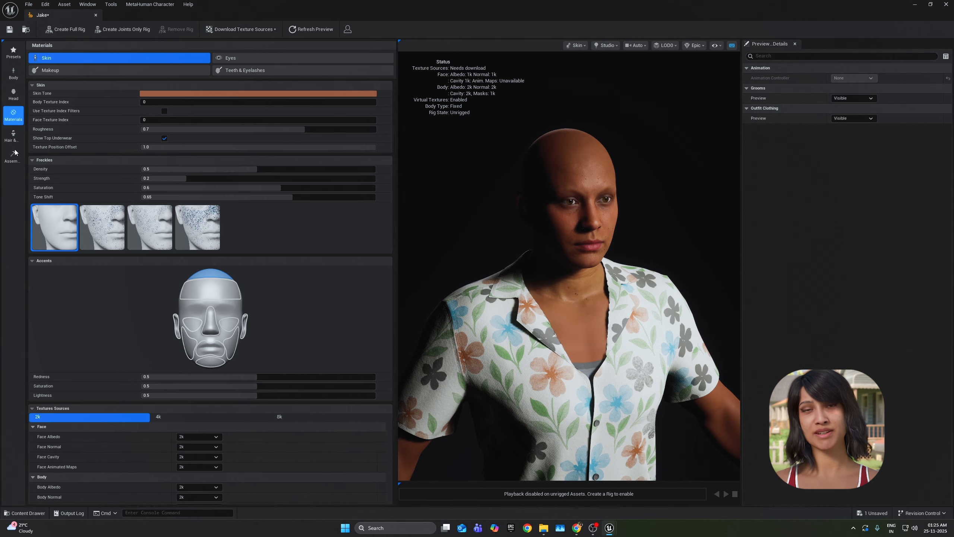
left_click(13, 136)
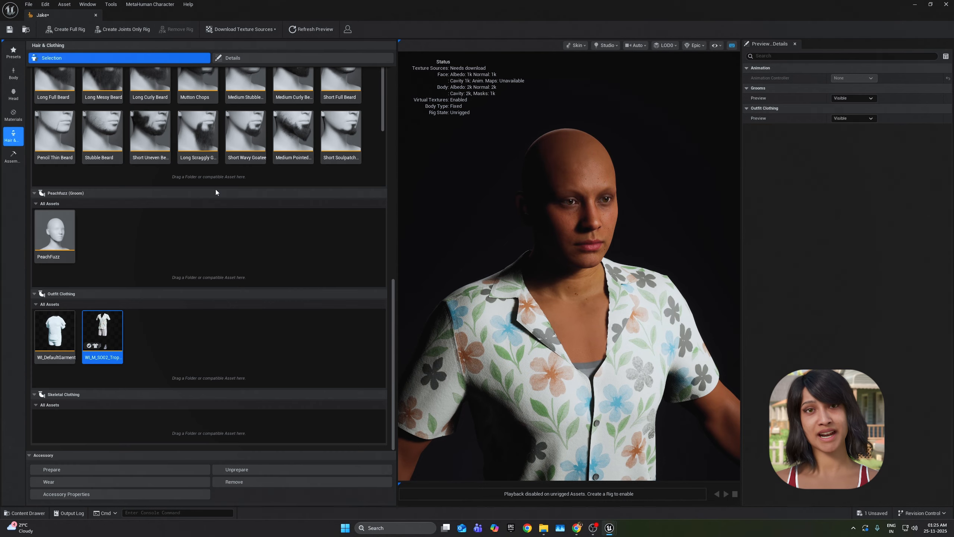
left_click(9, 158)
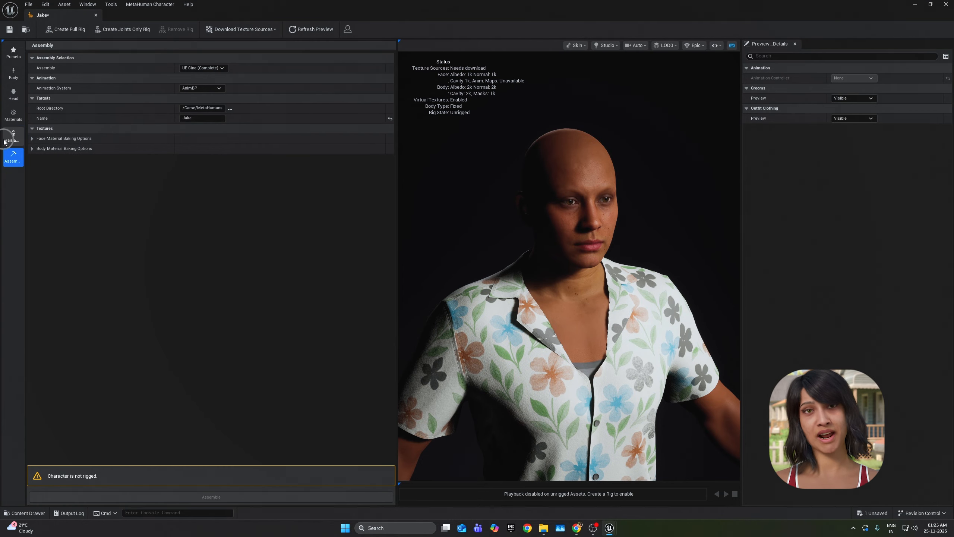
left_click(13, 136)
left_click(13, 157)
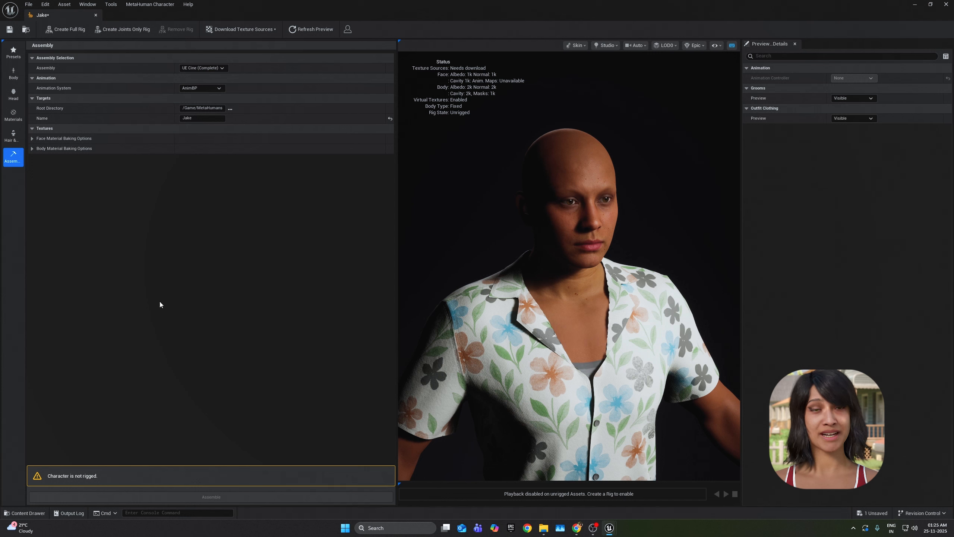
left_click(195, 69)
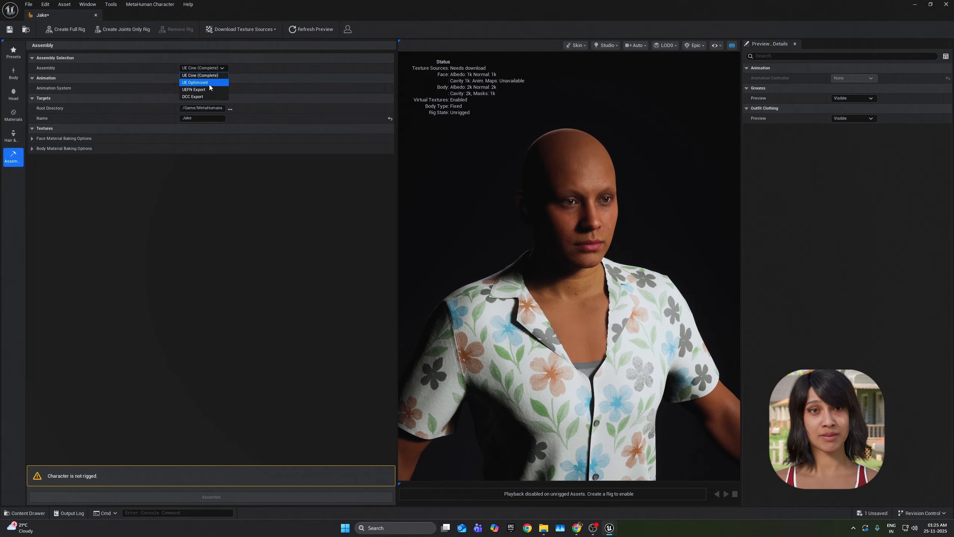
left_click(153, 114)
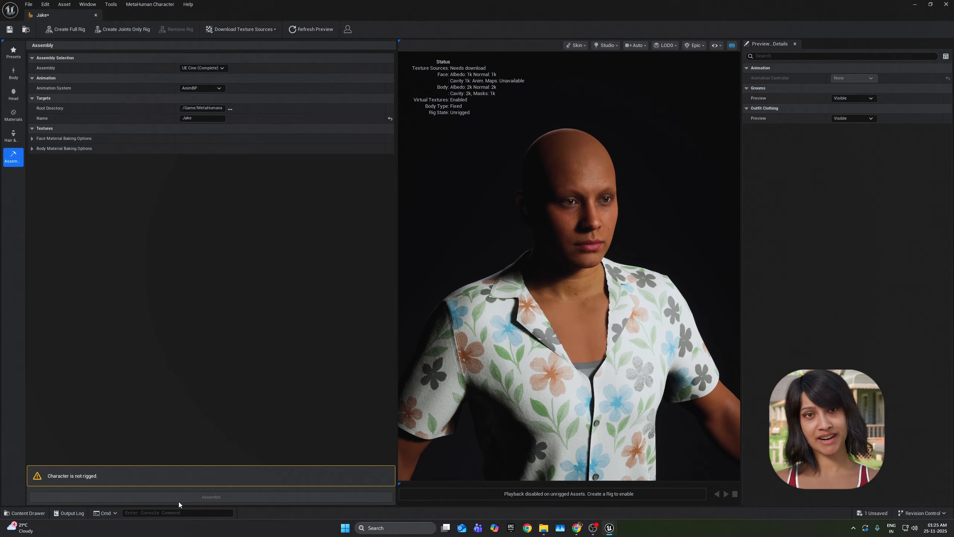
left_click(96, 15)
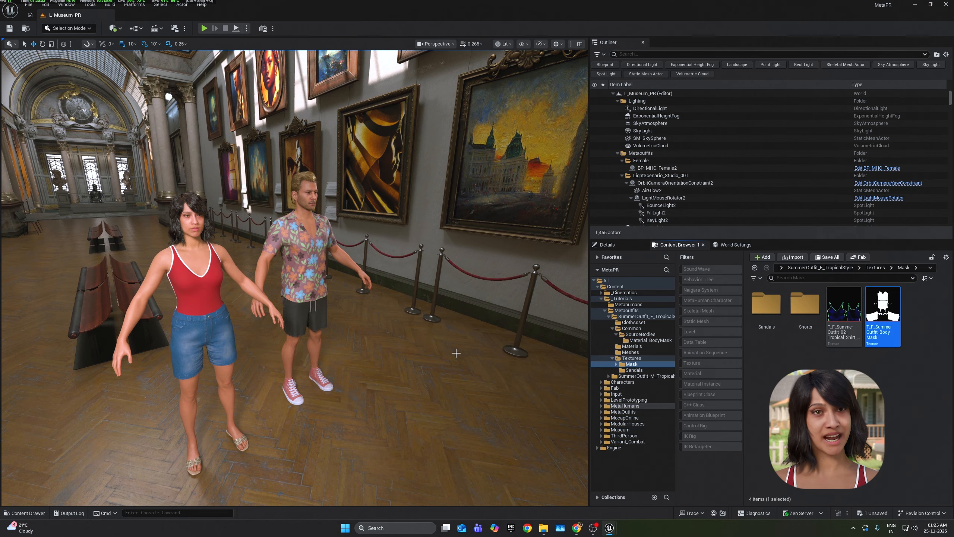
- Locate the level's male character asset in the Content Browser and look through the MHSO02M, MatVars and MHC_Male folders
right_click(293, 233)
left_click(323, 259)
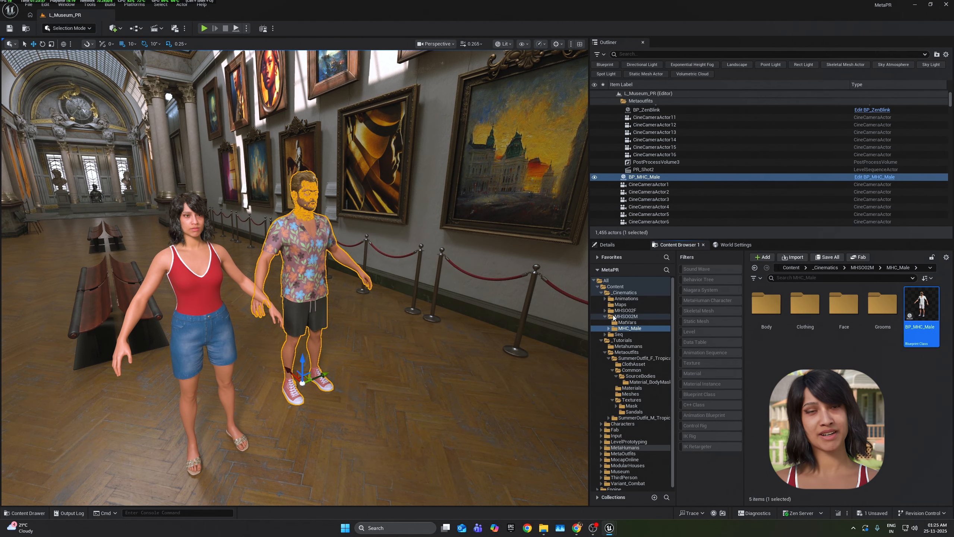
left_click(625, 317)
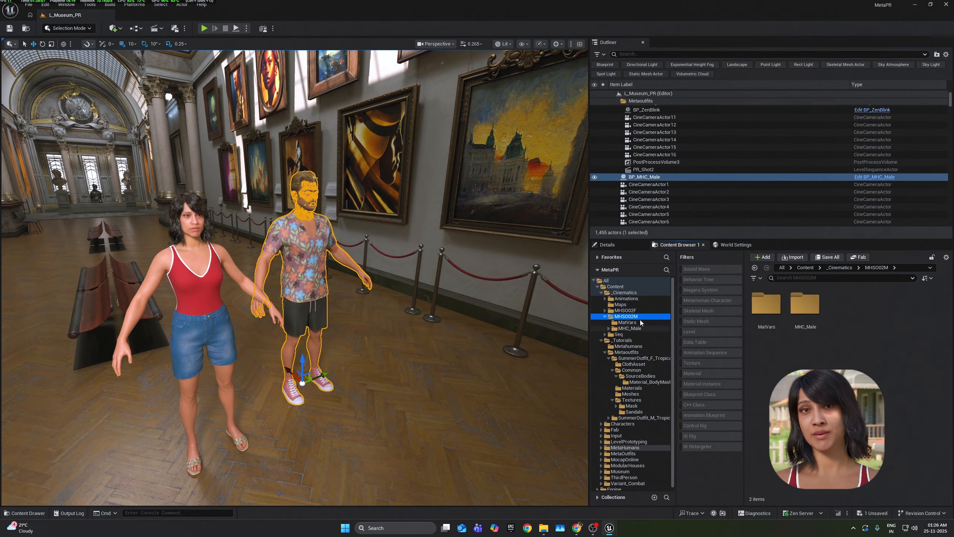
left_click(627, 328)
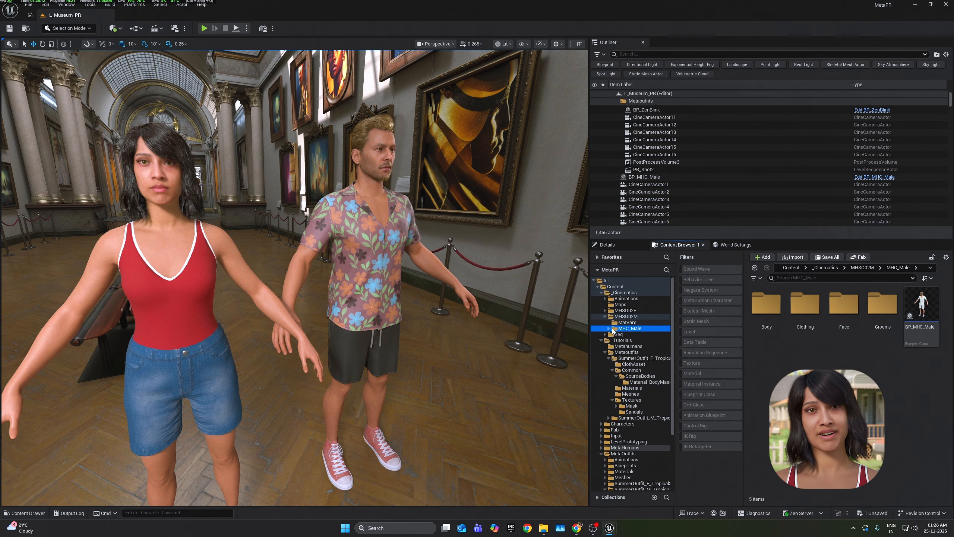
left_click(627, 323)
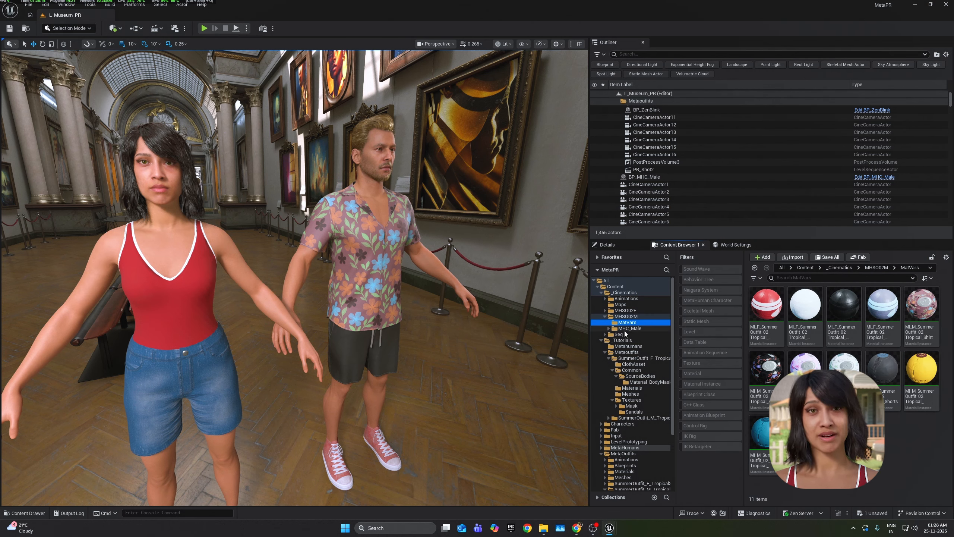
left_click(625, 328)
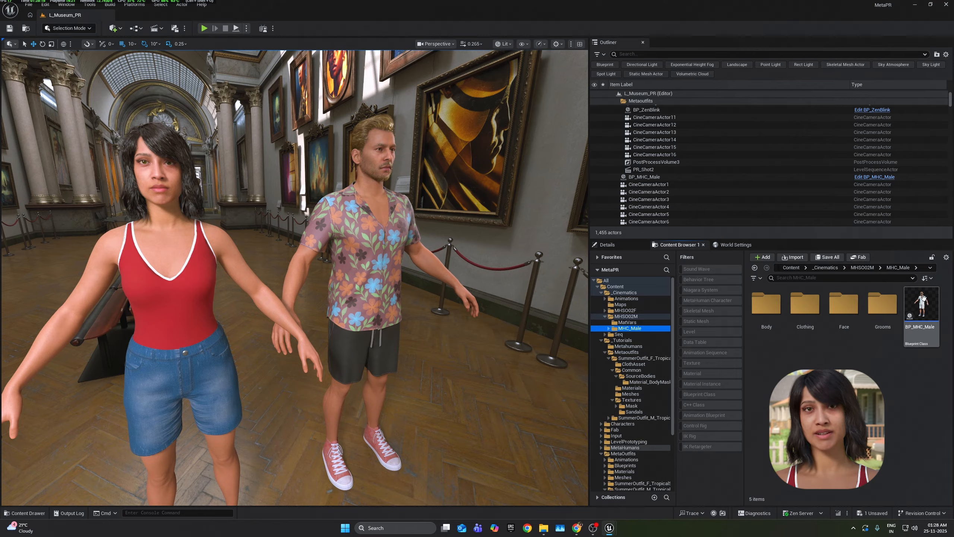
- Open the BP_MHC_Male blueprint, inspect the materials assigned to its SkeletalMesh component, and close the blueprint
double_click(922, 300)
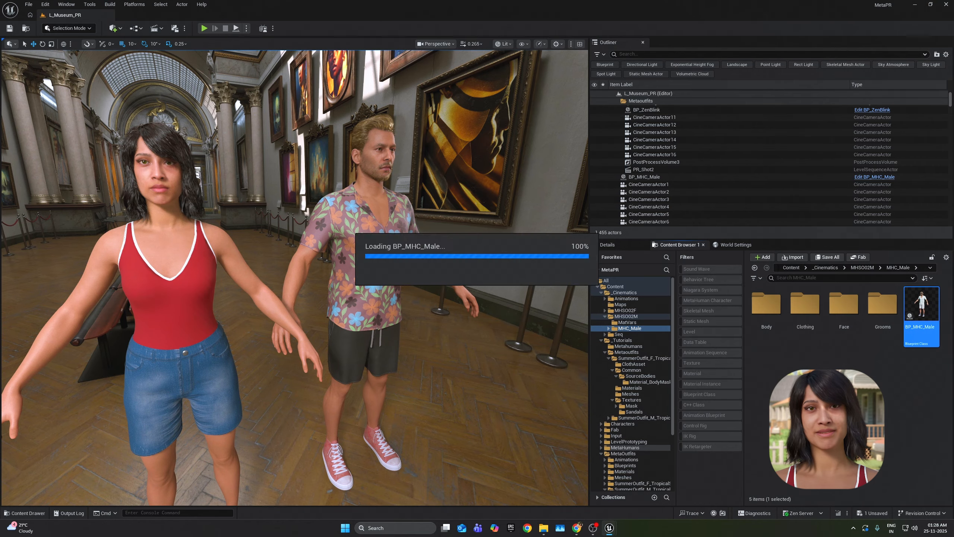
scroll(485, 150, "down", 2)
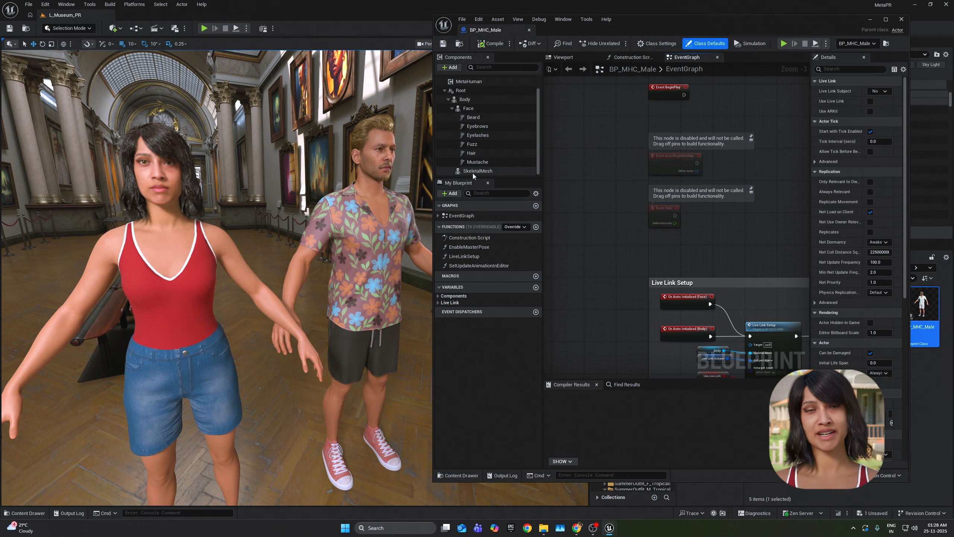
left_click(473, 171)
left_click(565, 58)
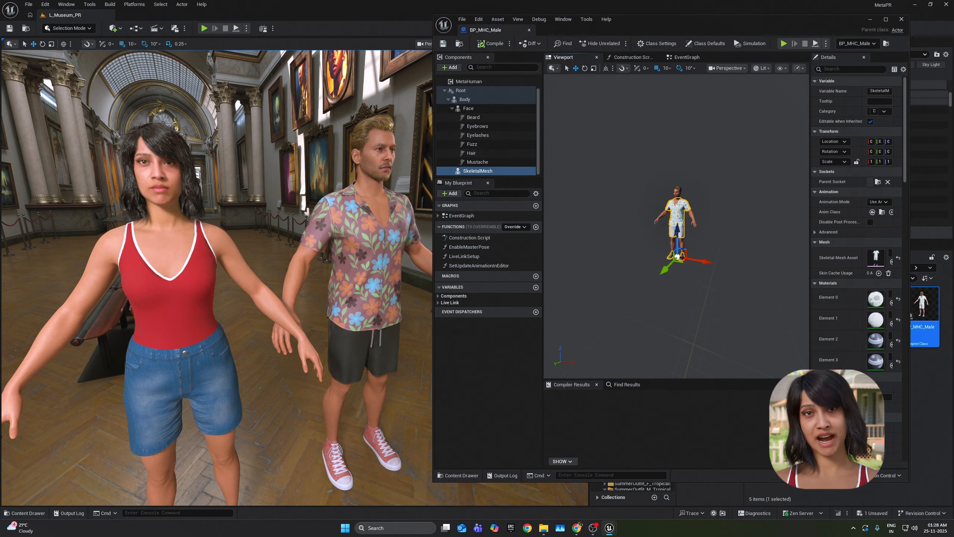
left_click_drag(806, 277, 684, 277)
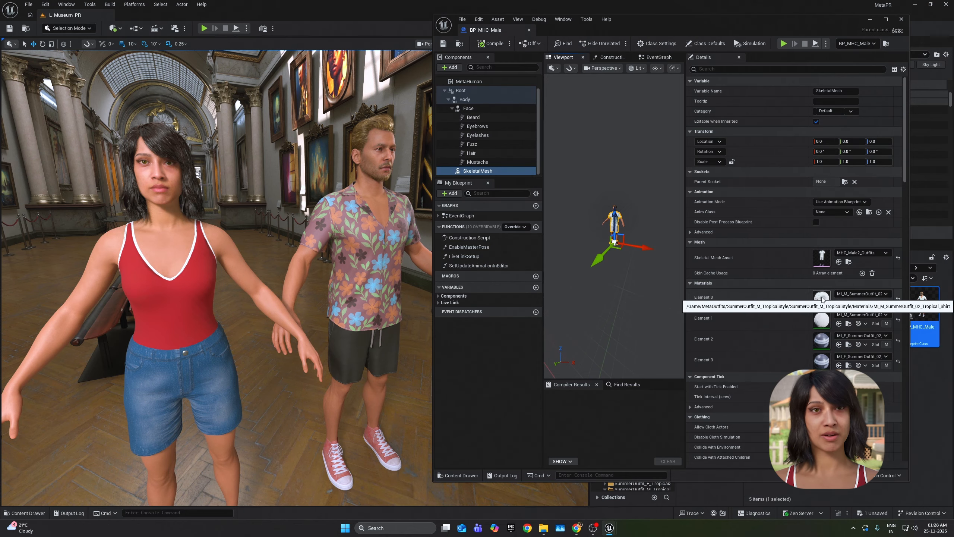
left_click(529, 30)
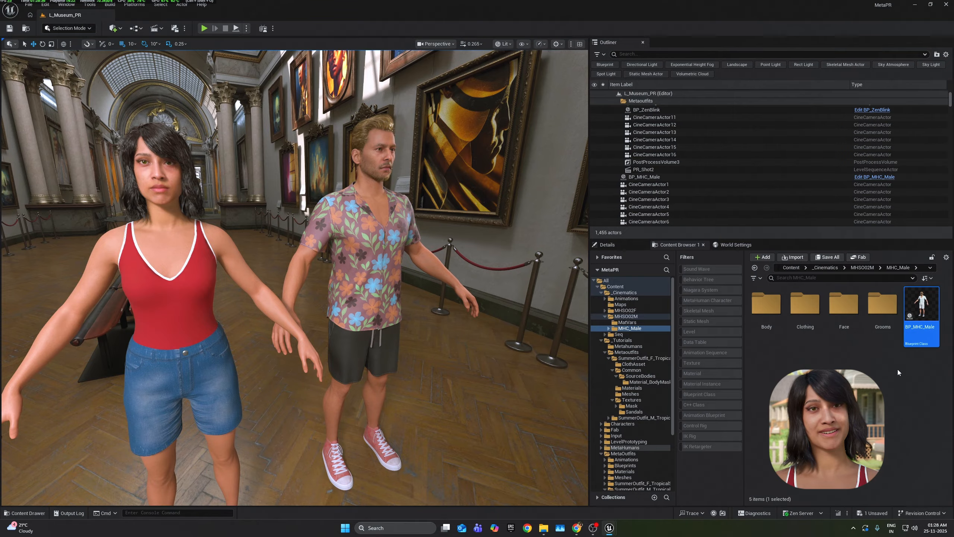
- Select the male tropical shirt material in MatVars, and show the material slots of the level's male character's SkeletalMesh component
left_click(643, 323)
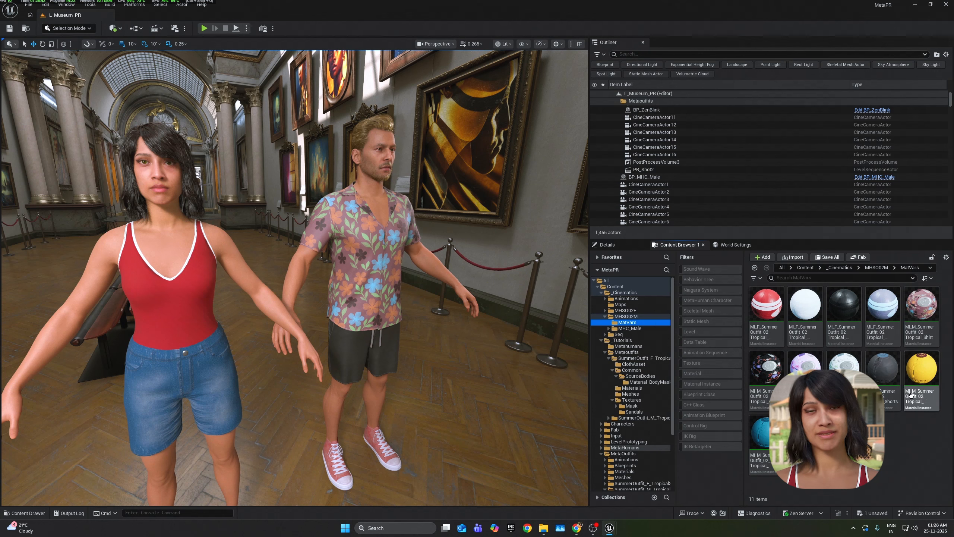
left_click(922, 327)
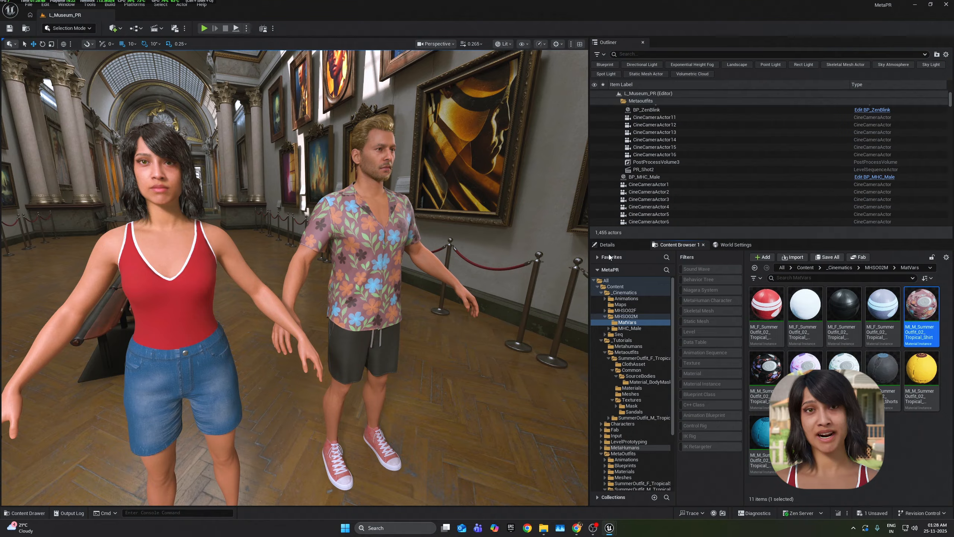
left_click(618, 246)
left_click(386, 240)
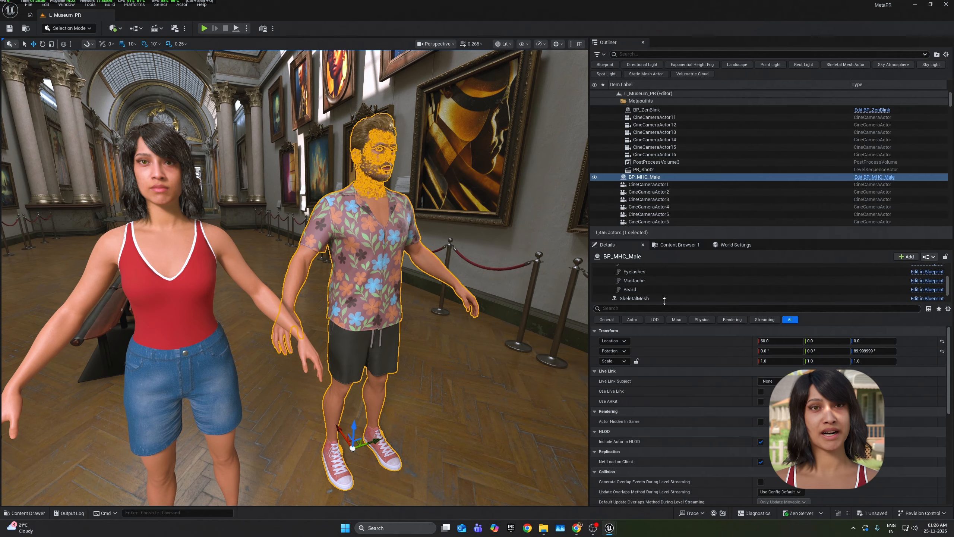
scroll(638, 287, "down", 2)
left_click(634, 278)
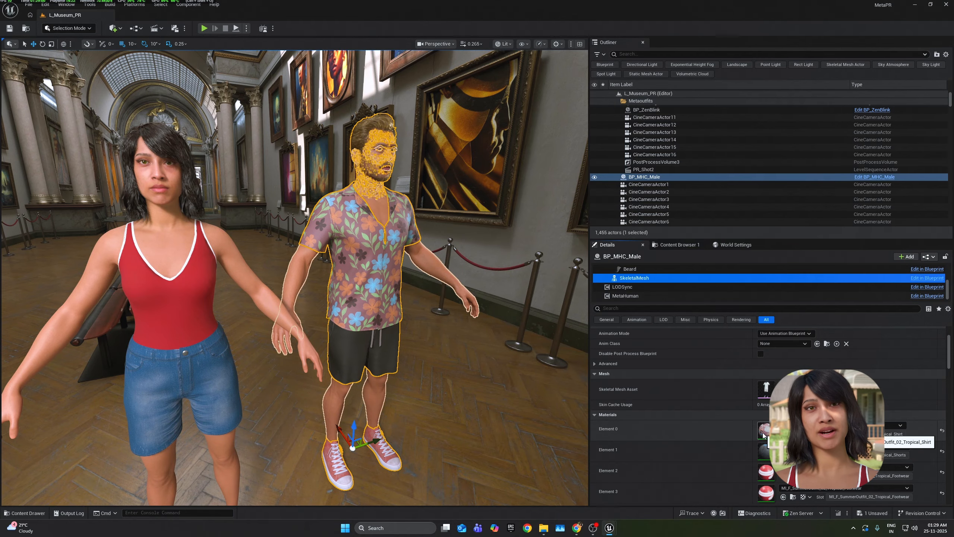
scroll(745, 369, "down", 3)
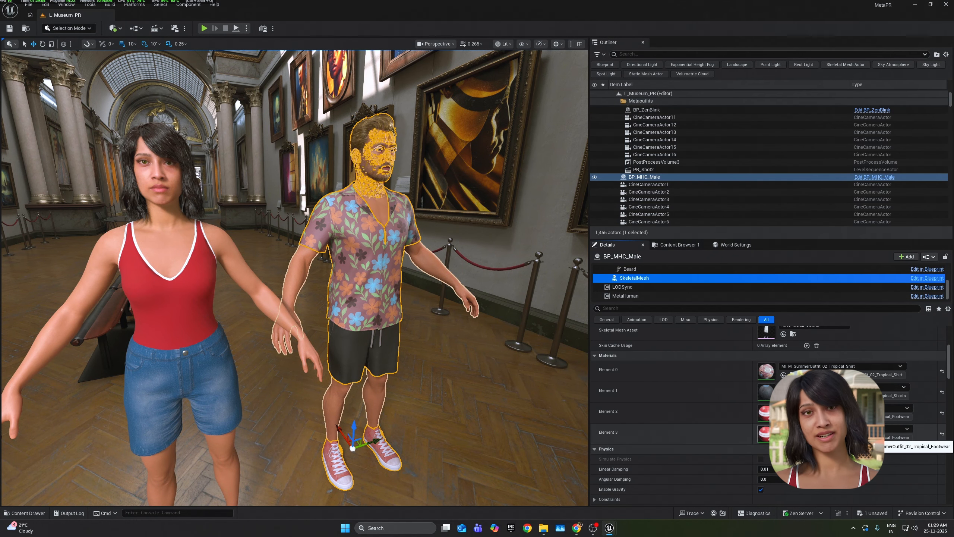
- Open the shirt material instance from Element 0 and examine its Textures, RGBM01, RGB Channels and Global Vector parameters, including the Color_Base picker
double_click(767, 372)
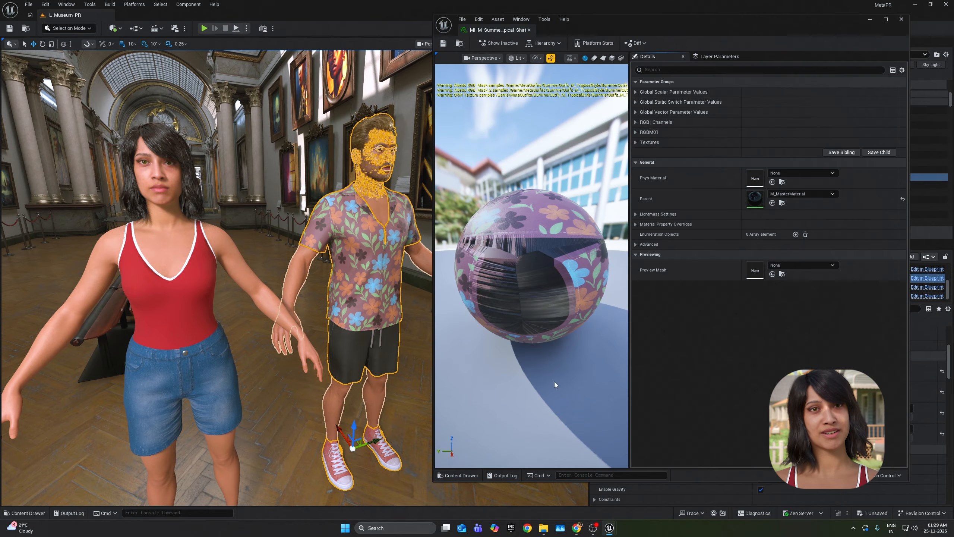
left_click(636, 142)
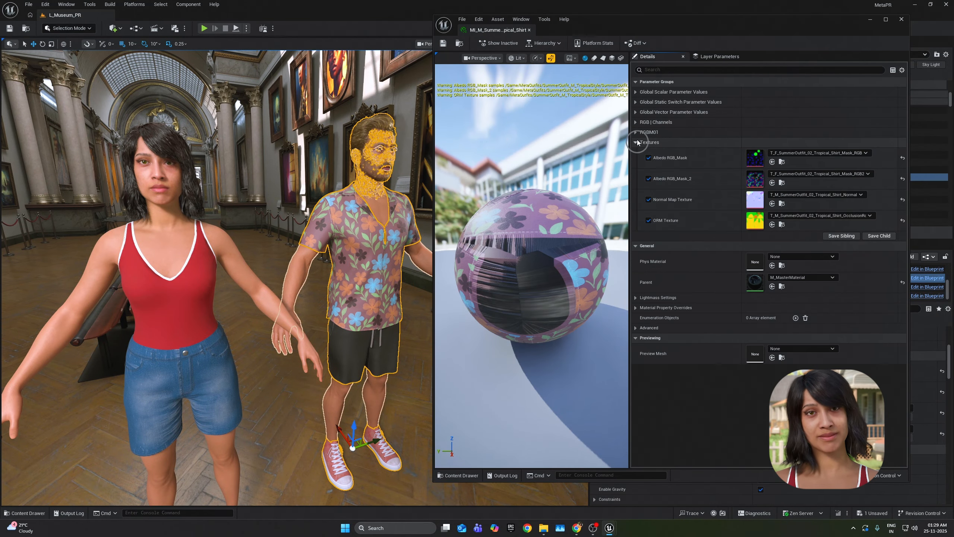
left_click(636, 132)
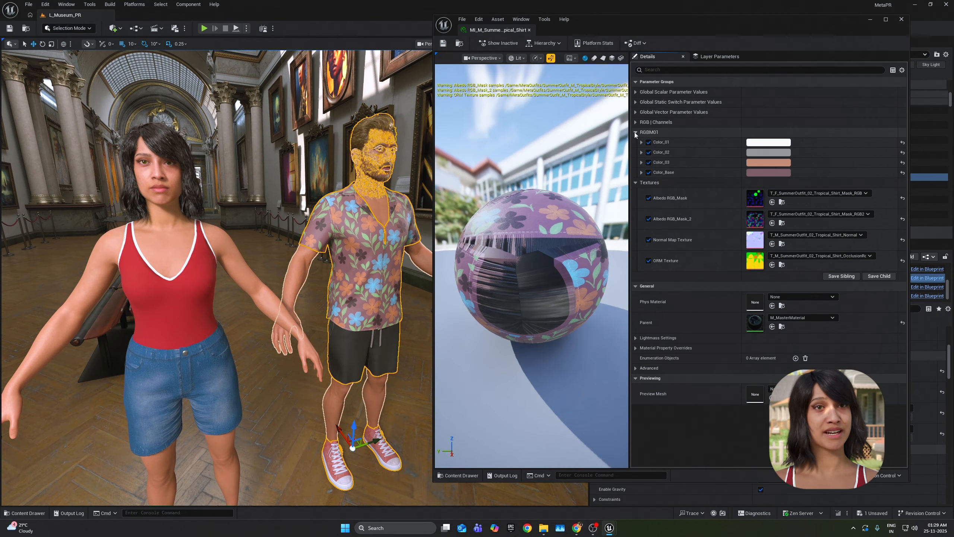
left_click(635, 122)
left_click(635, 113)
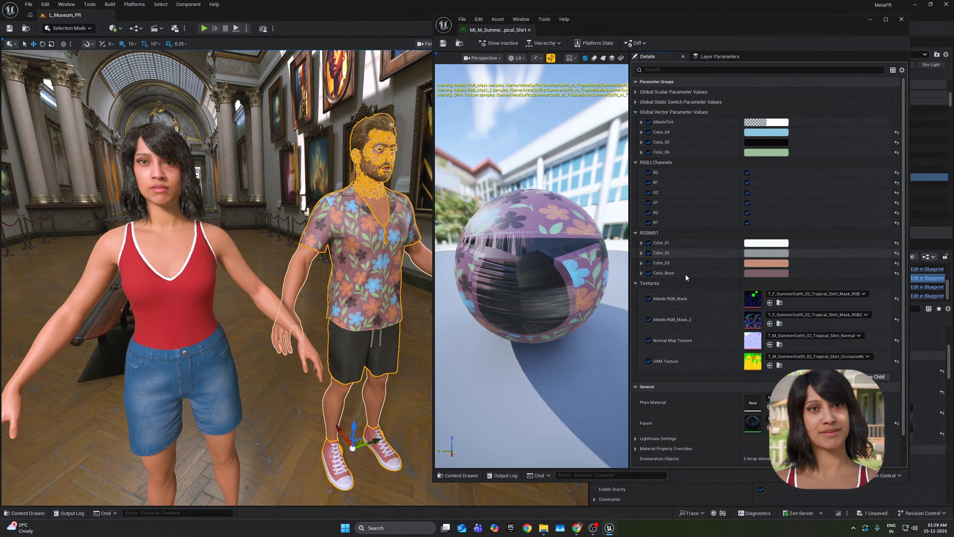
left_click(775, 271)
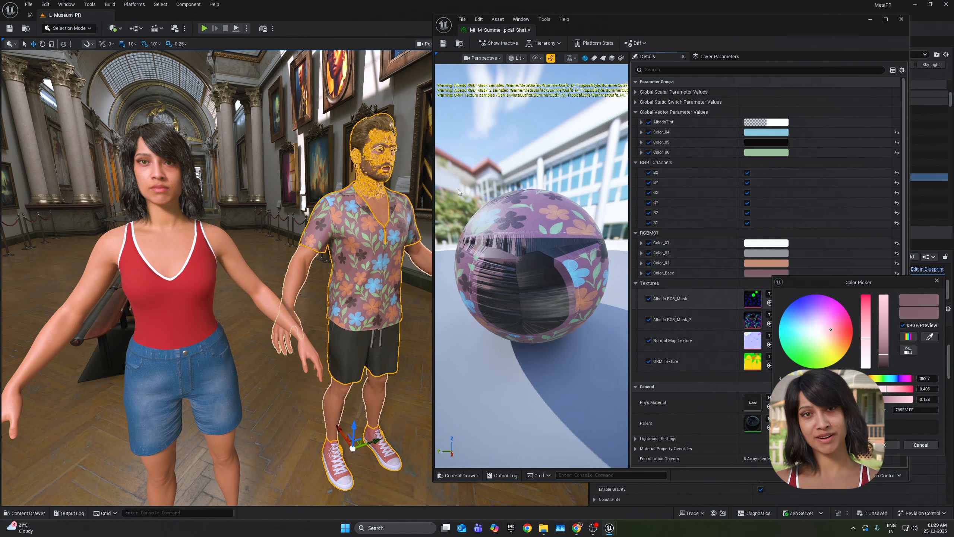
key("Escape")
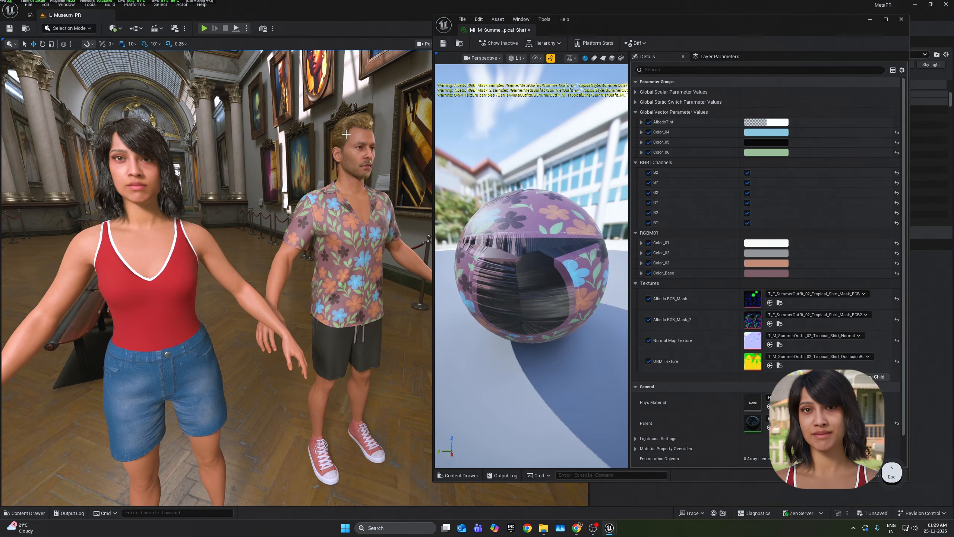
- Set the tropical shirt material's Color_Base to black by lowering its value to 0.0, and accept the colour
left_click(757, 275)
left_click_drag(870, 348, 892, 369)
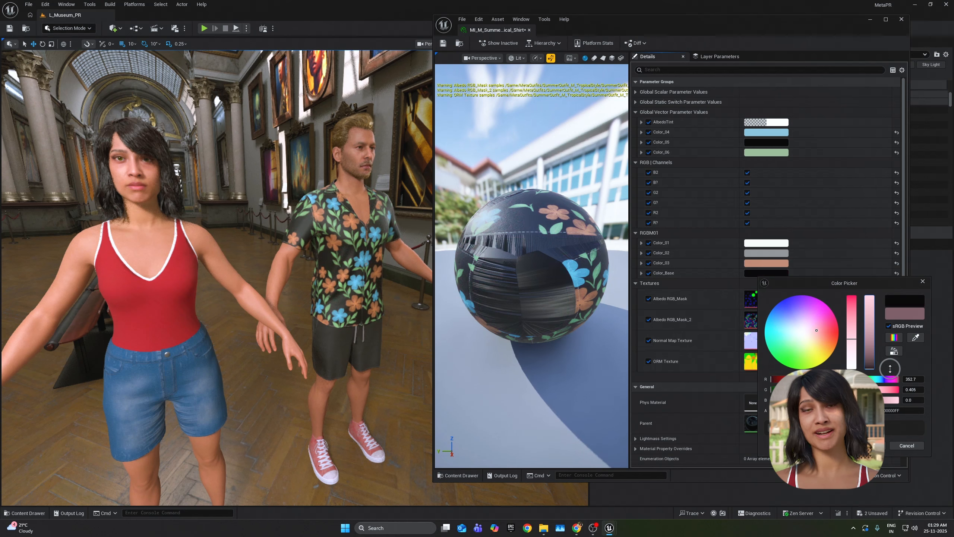
left_click(869, 445)
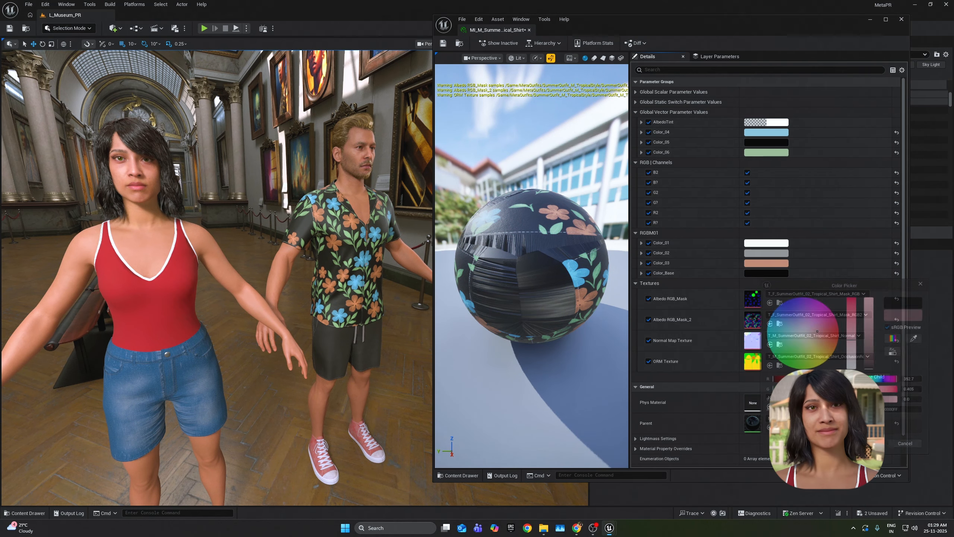
- Change the shirt material's Color_03 to a fully saturated magenta, hue about 316, and accept the colour
left_click(754, 267)
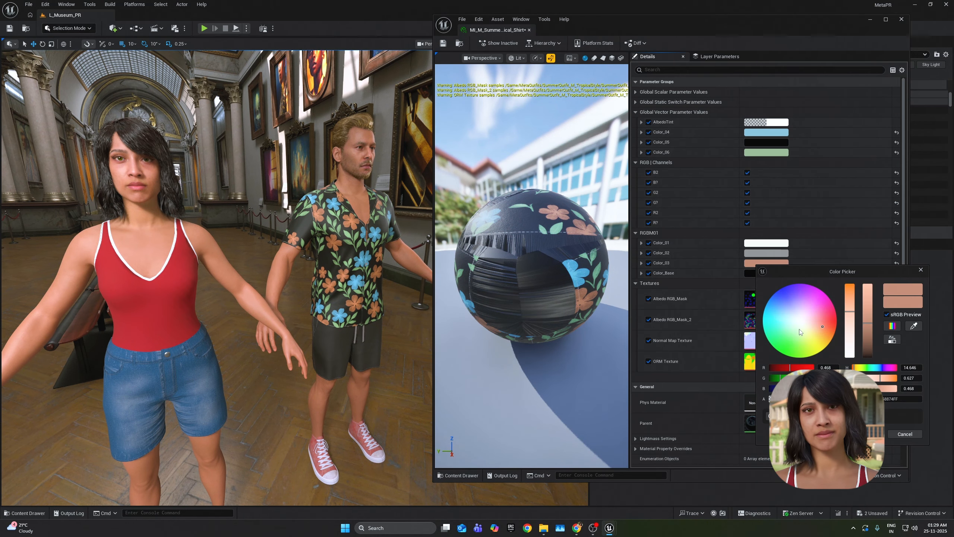
left_click_drag(800, 329, 853, 234)
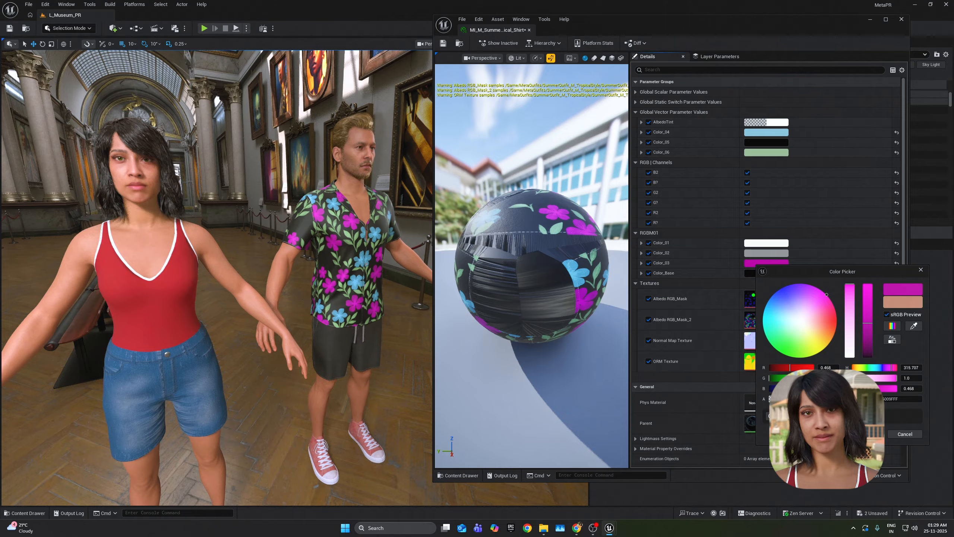
left_click(866, 435)
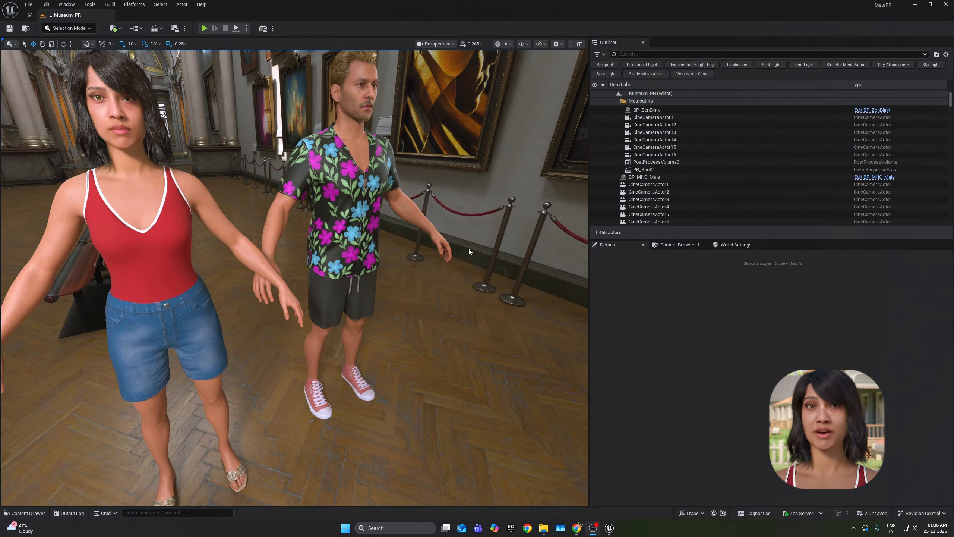
- Select the level's male character, show the LOD settings of its LODSync component, and clear the selection
left_click(338, 224)
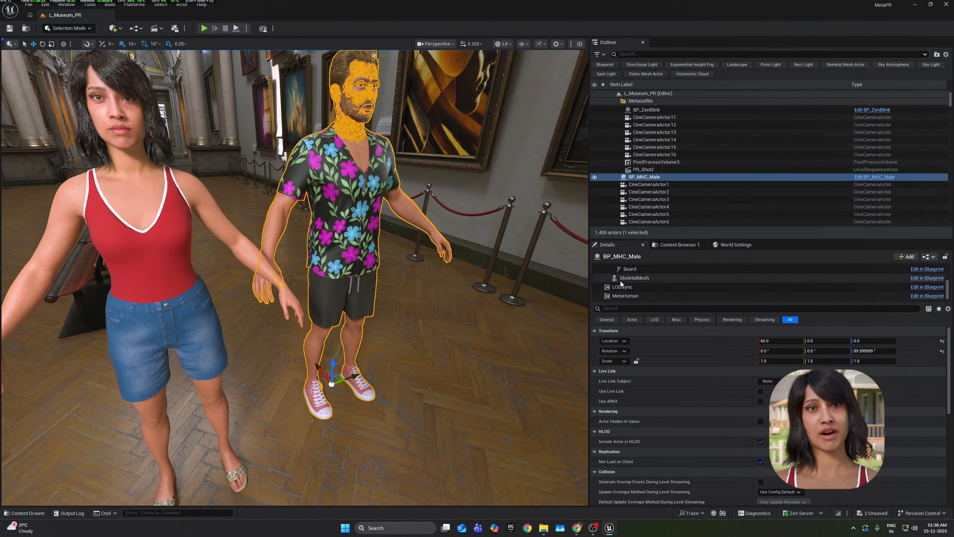
left_click(620, 286)
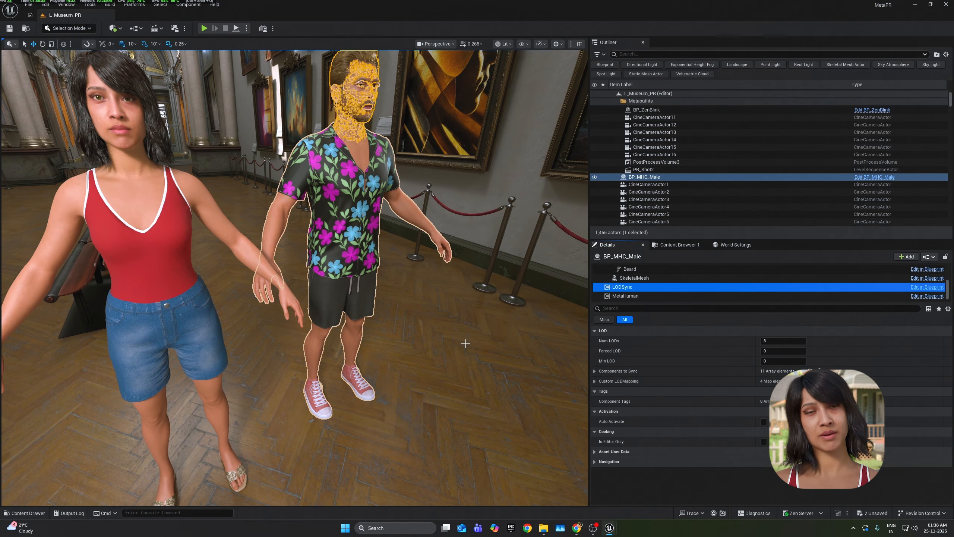
mouse_move(465, 344)
right_mouse_down()
mouse_move(456, 339)
mouse_move(465, 343)
right_mouse_up()
key("Escape")
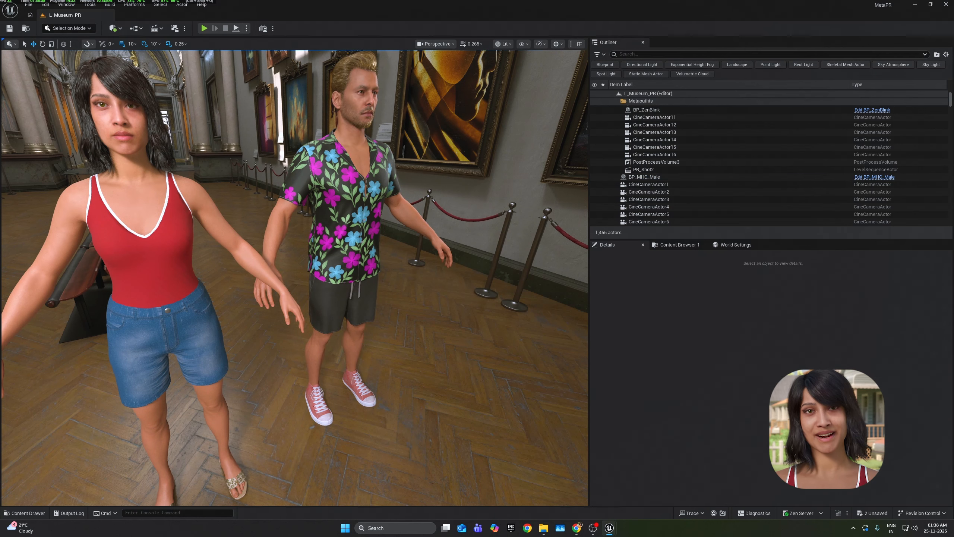